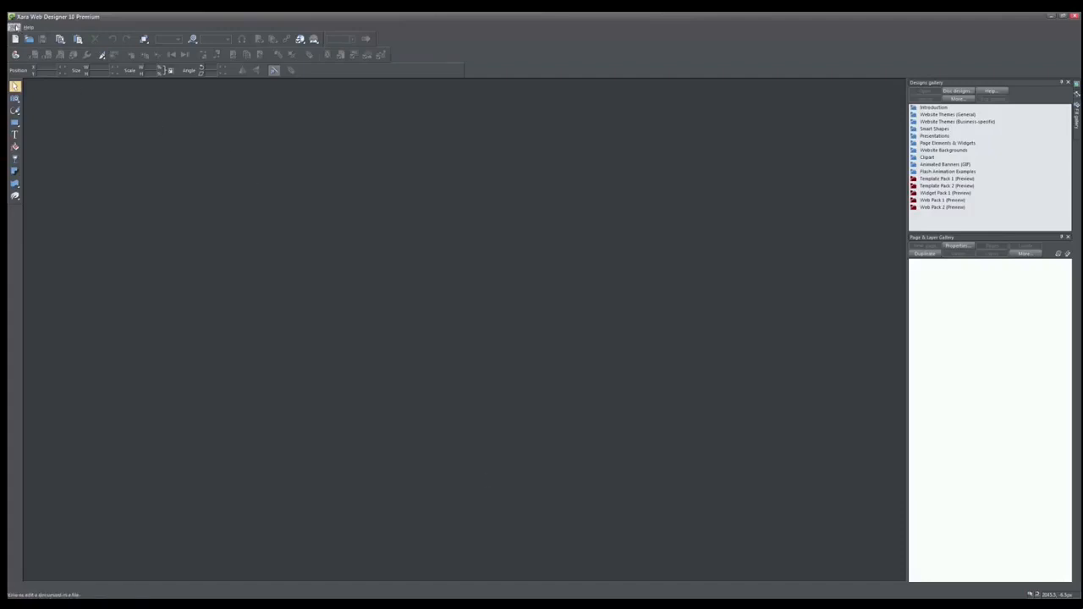
Create a new 960 px web page document.
left_click(13, 27)
mouse_move(21, 35)
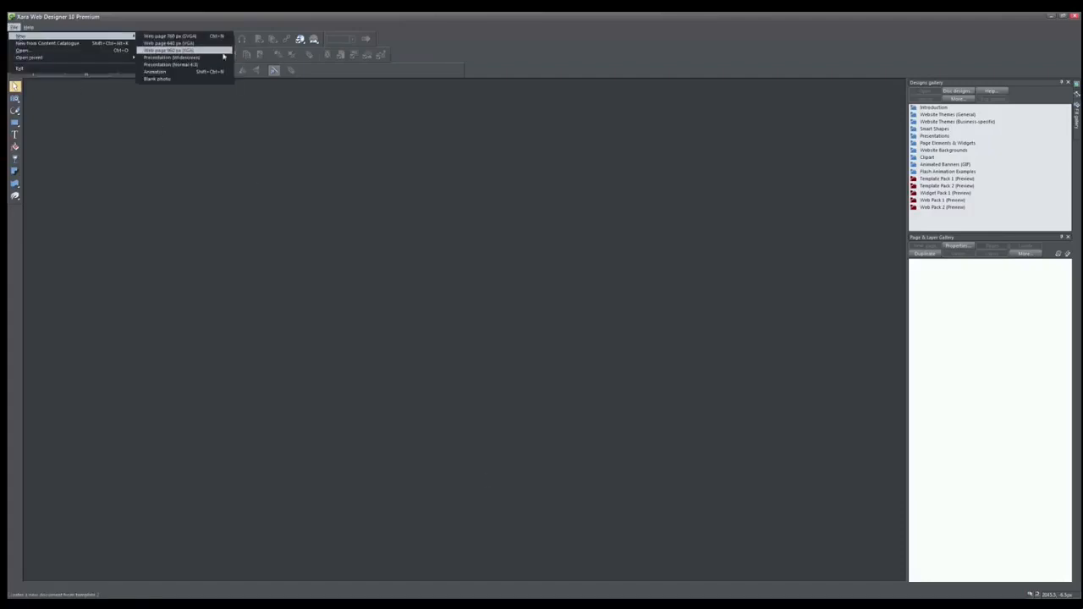
left_click(182, 50)
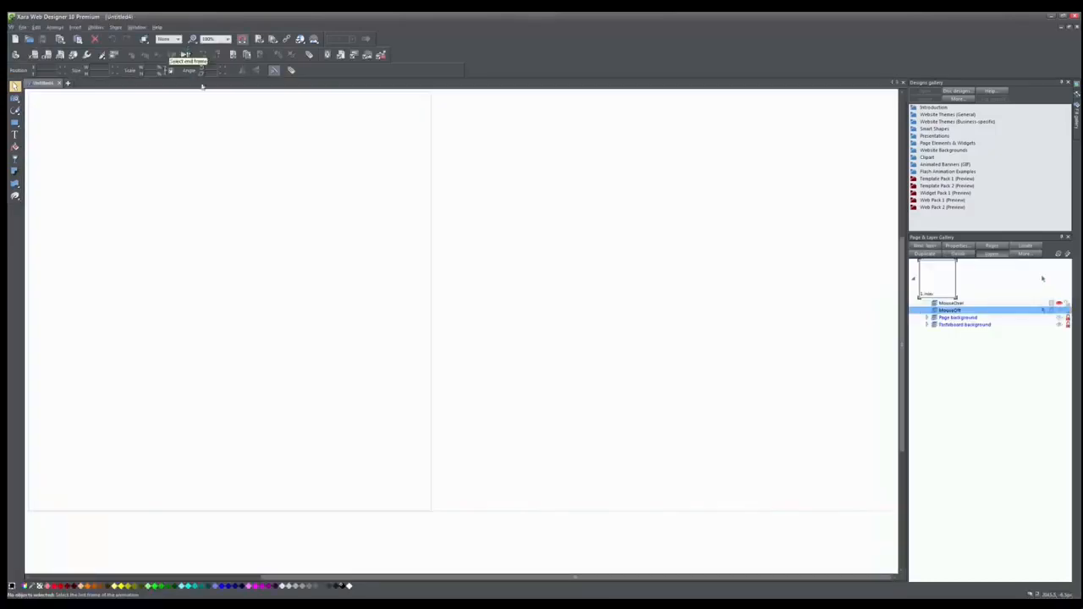
Set the page background colour to a light grey.
right_click(142, 187)
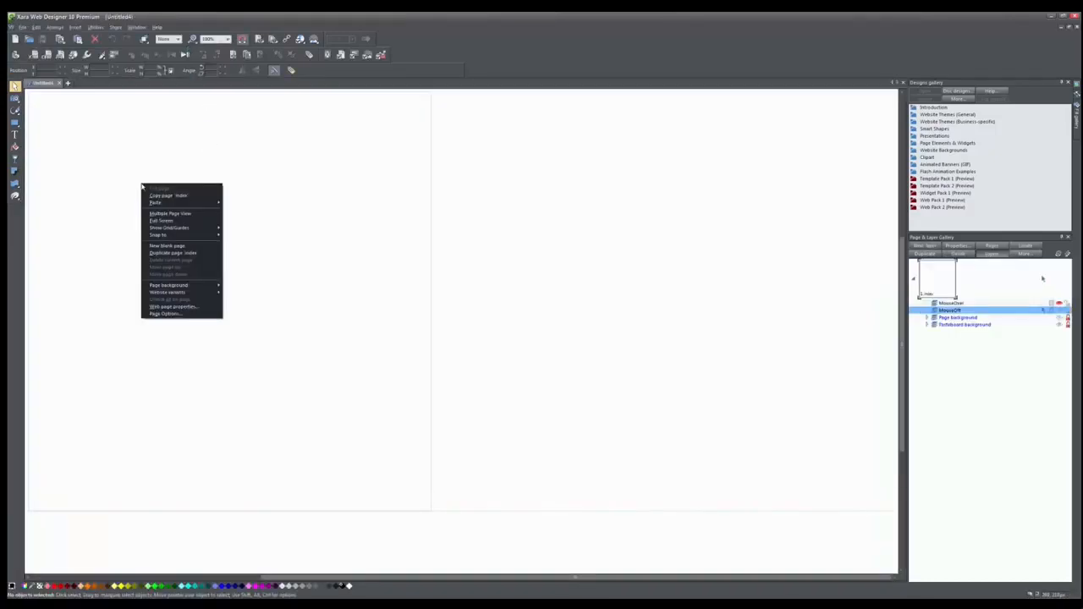
mouse_move(194, 286)
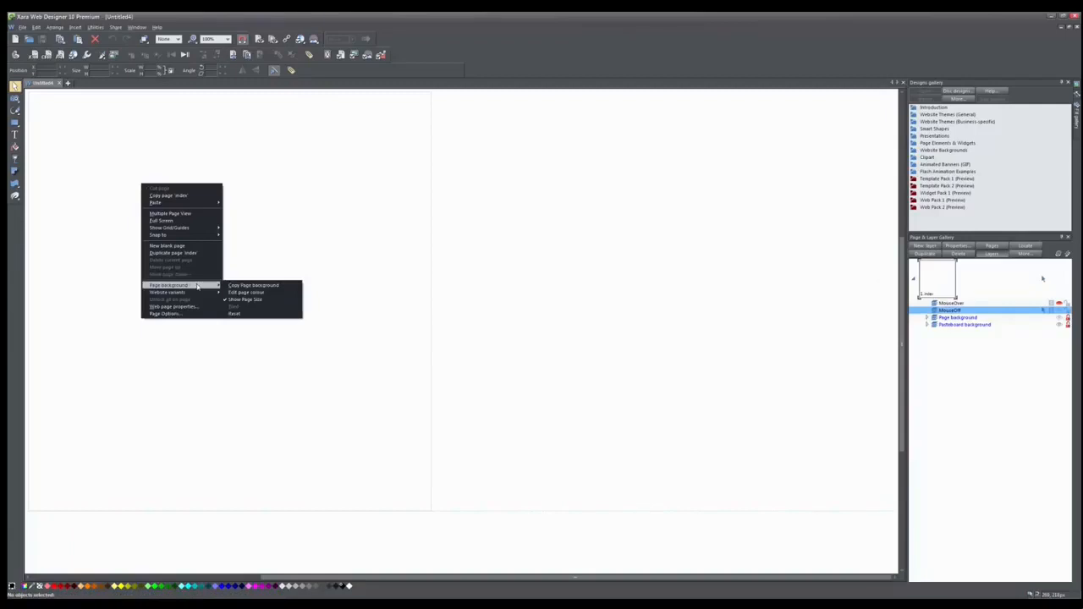
left_click(246, 292)
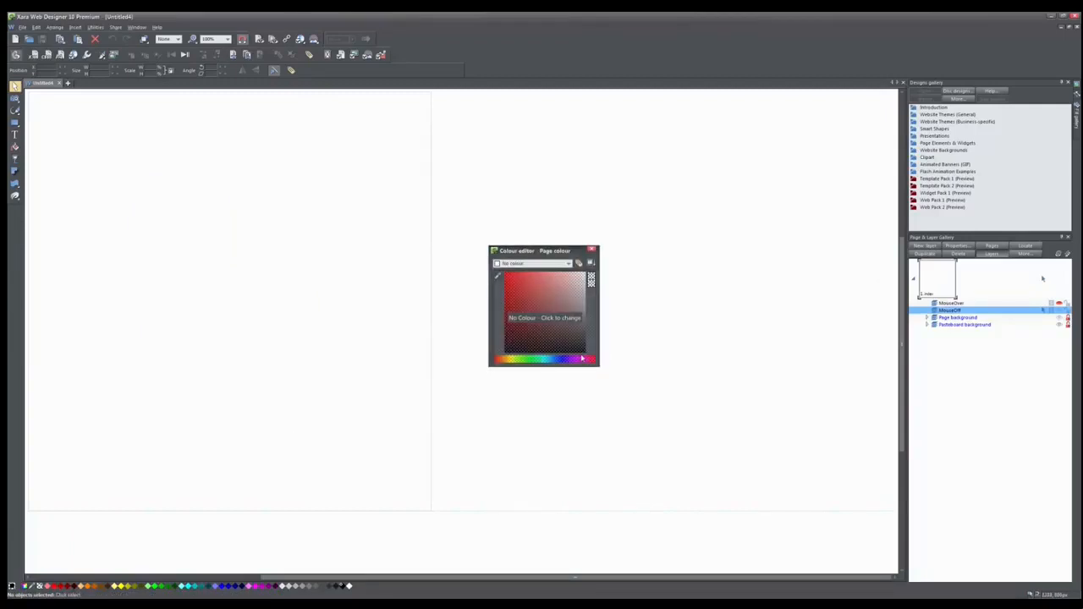
left_click(584, 302)
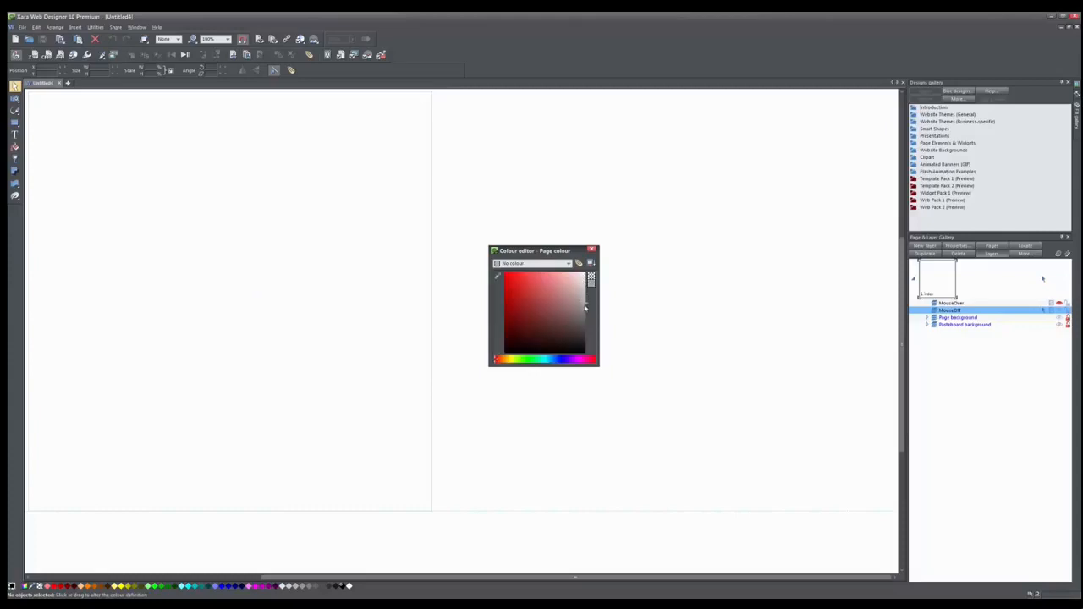
left_click_drag(585, 305, 584, 297)
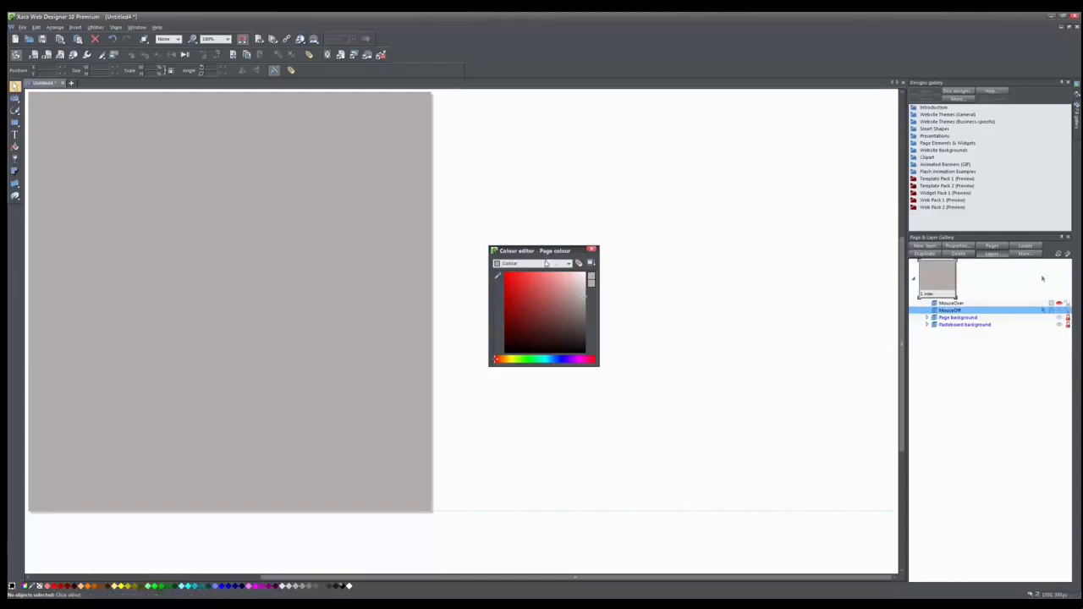
left_click(591, 249)
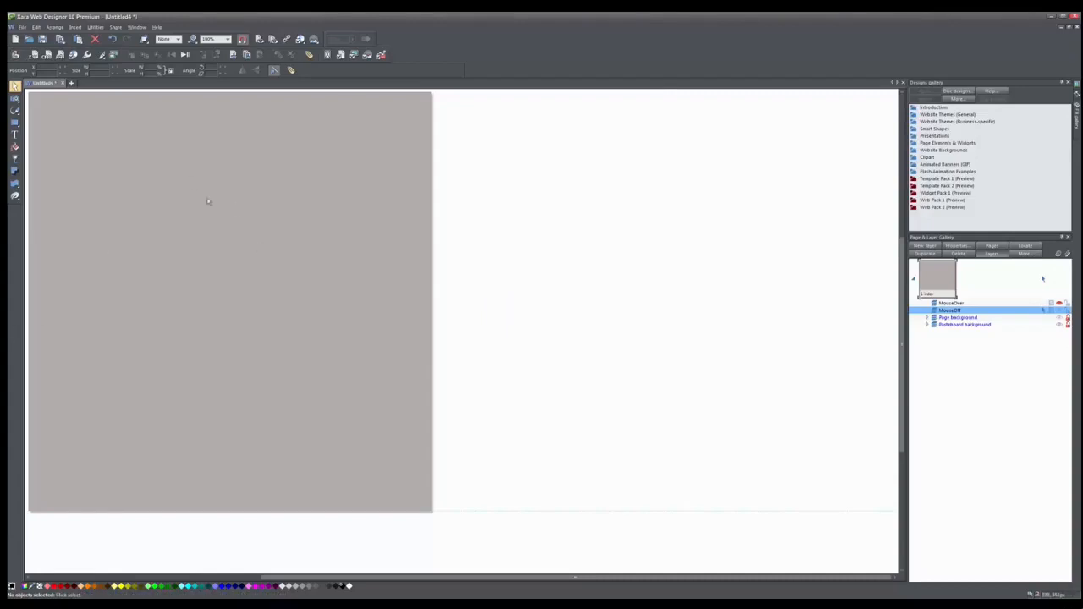
Draw a small black rectangle, about 65 by 29 px, on the pasteboard beside the page.
left_click(15, 122)
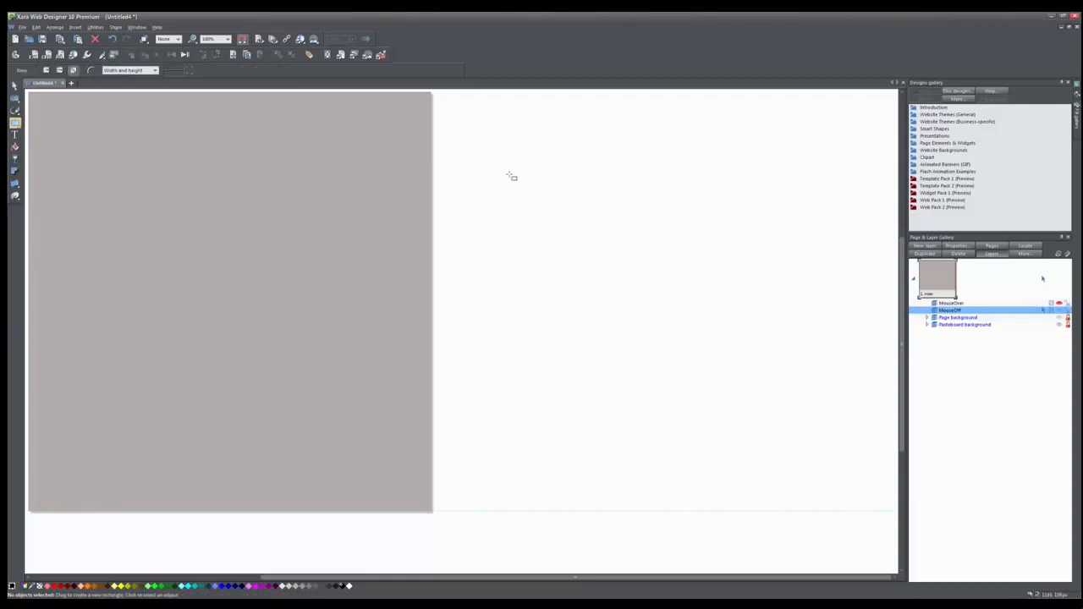
left_click_drag(509, 175, 577, 206)
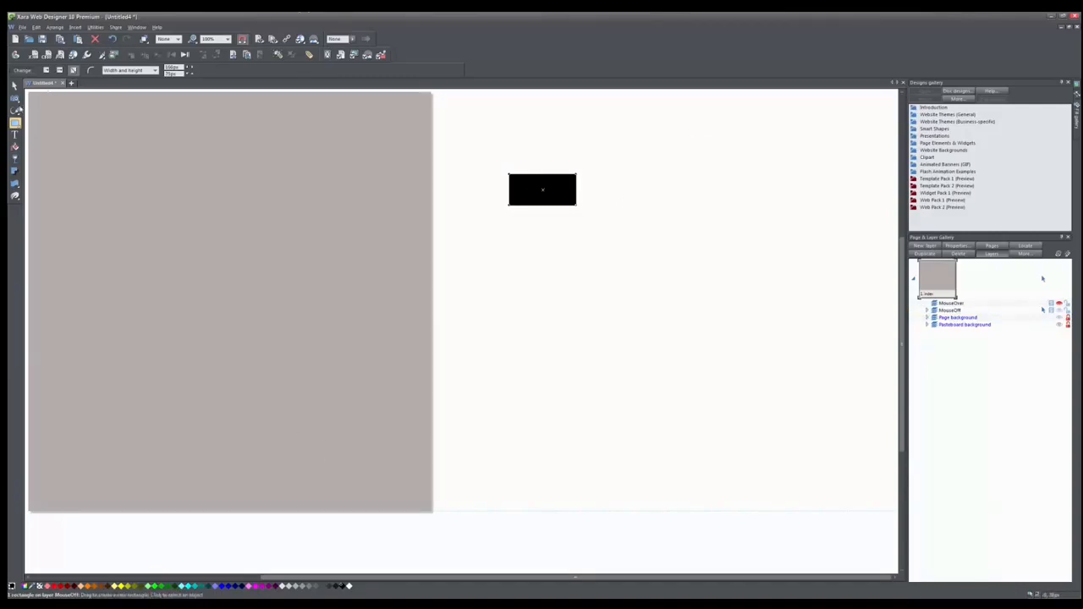
Add a centred 24px text label "Home" inside the rectangle.
left_click(14, 135)
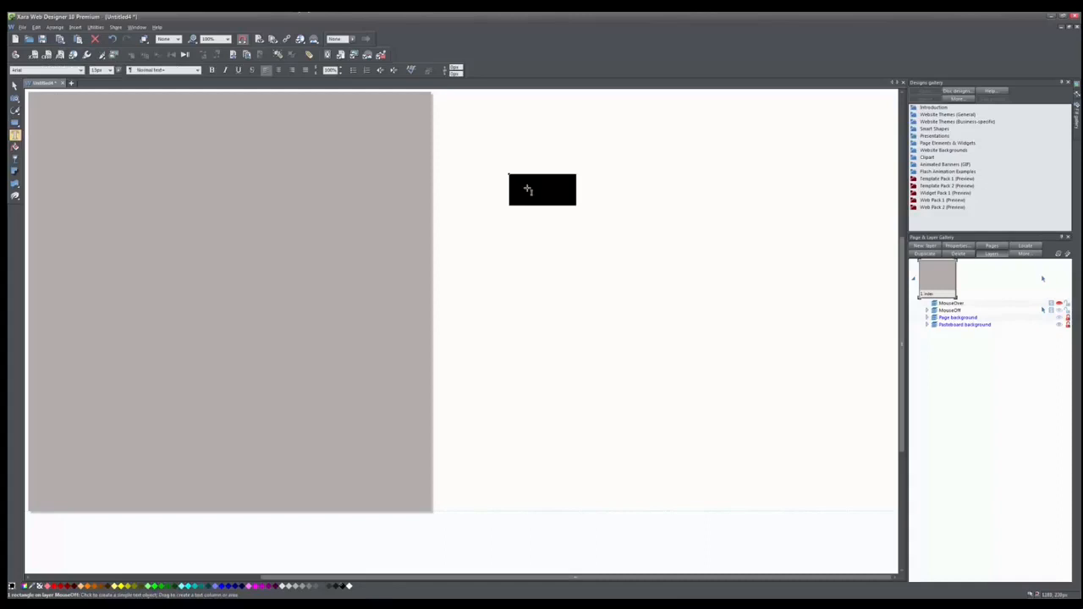
left_click_drag(526, 188, 563, 197)
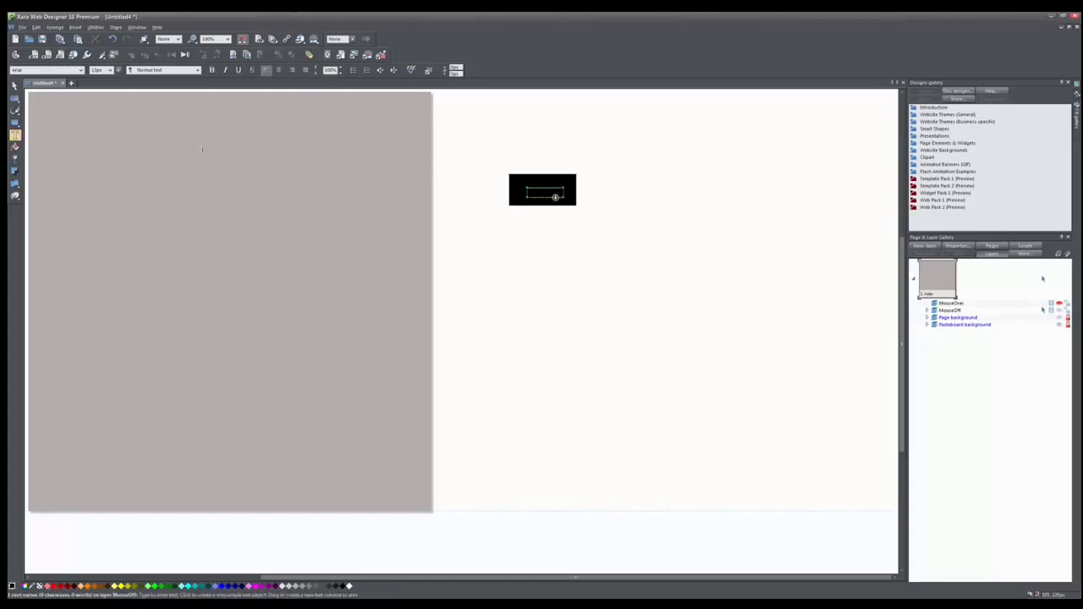
left_click(110, 70)
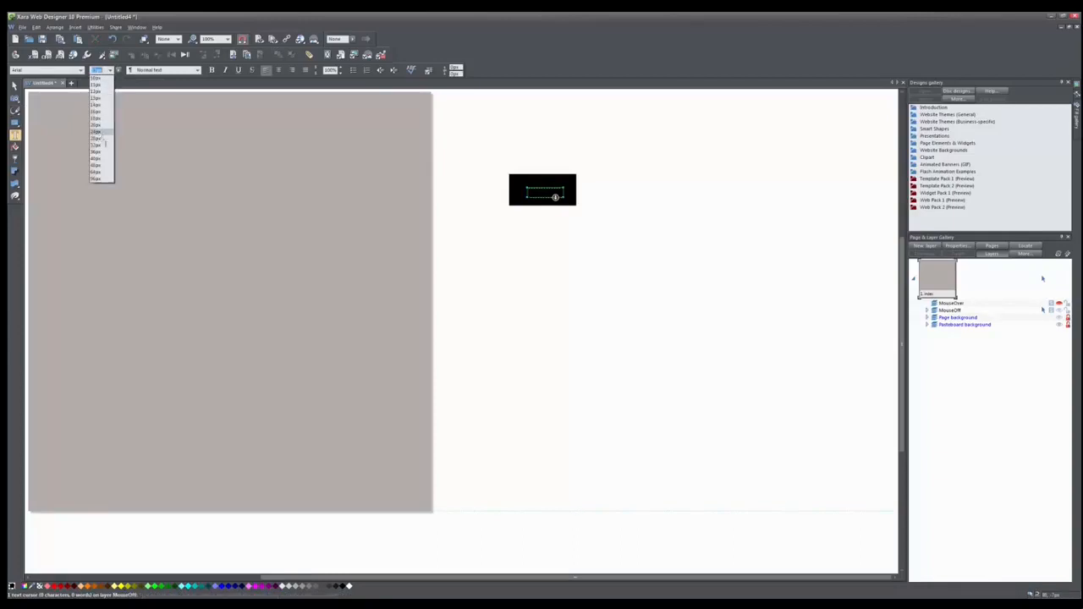
left_click(96, 153)
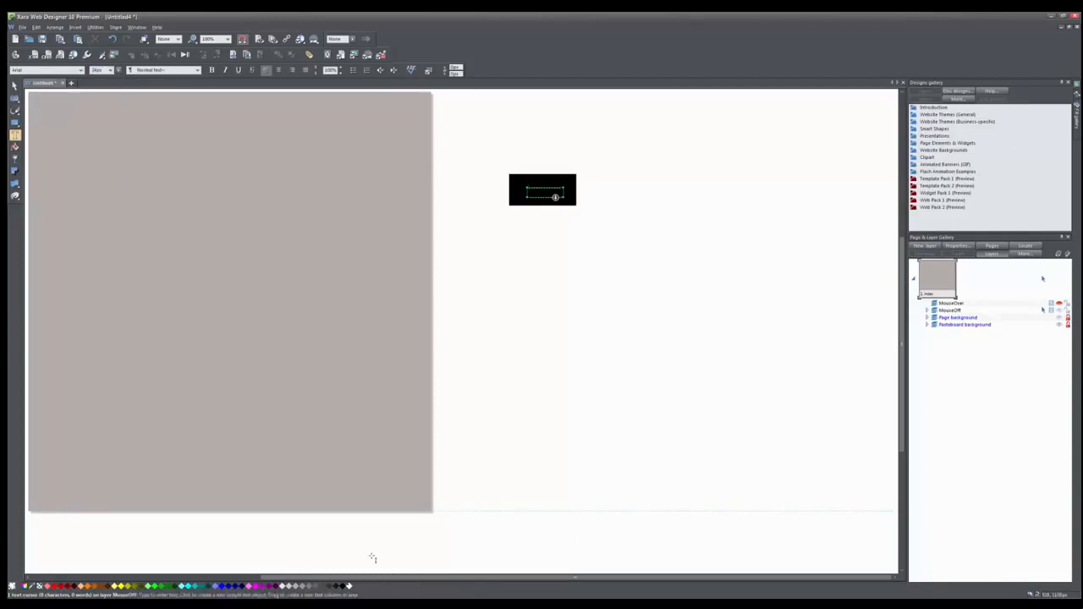
type("Hom")
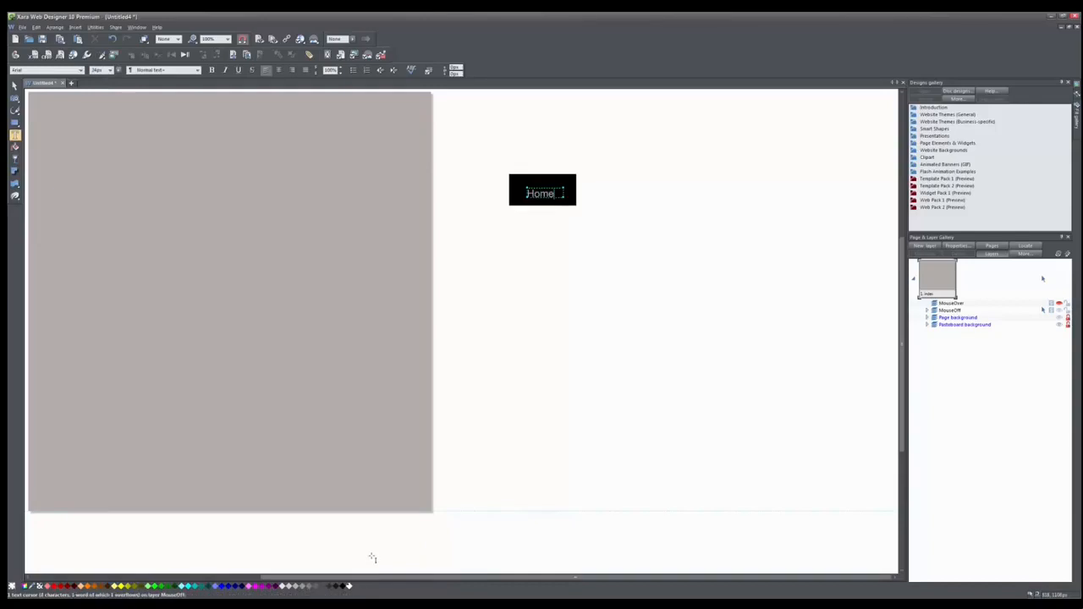
type("e")
left_click(278, 71)
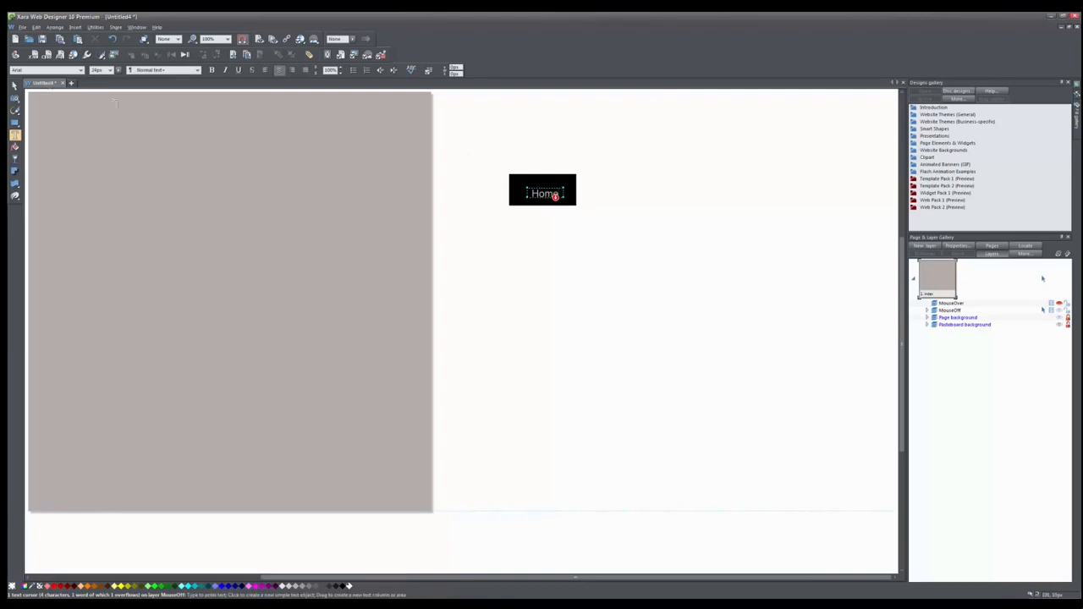
Reposition the Home text slightly inside the rectangle.
left_click(14, 86)
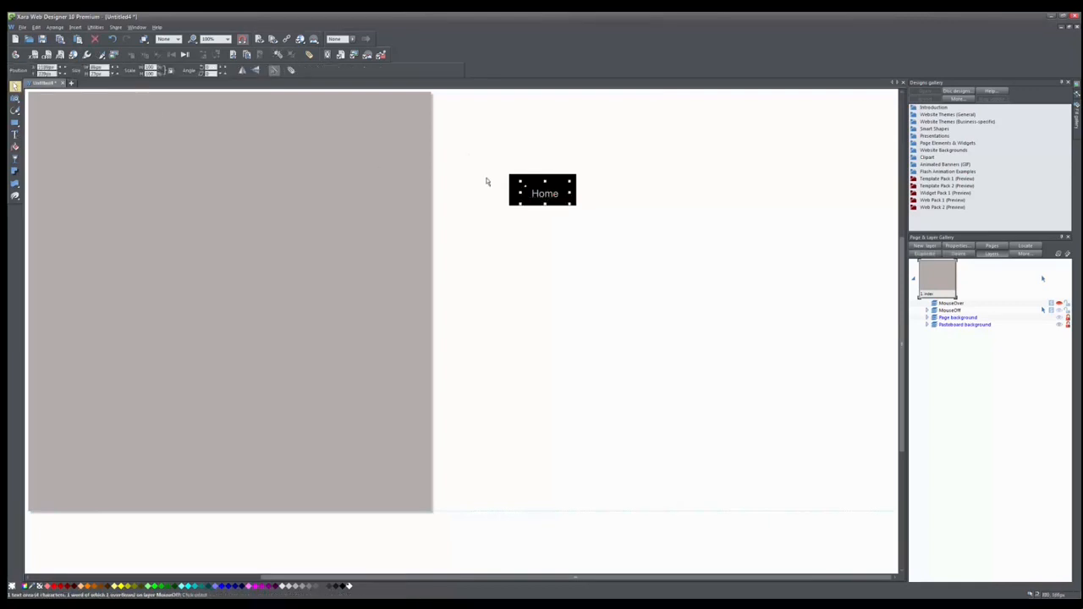
left_click(545, 193)
left_click_drag(544, 197, 547, 193)
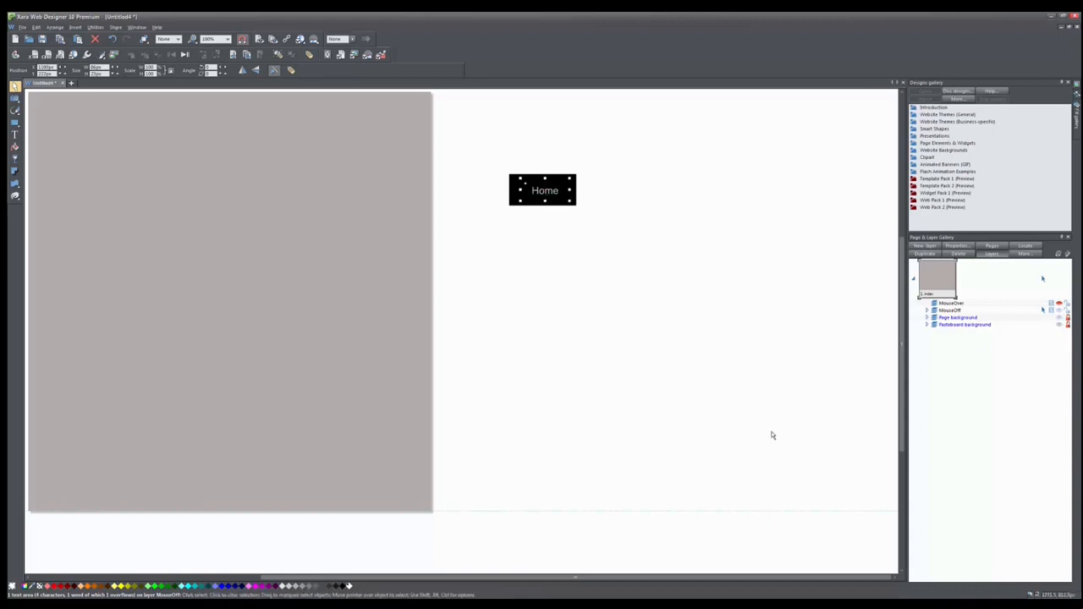
Group the rectangle and text into one button and move it slightly down and right.
left_click(576, 236)
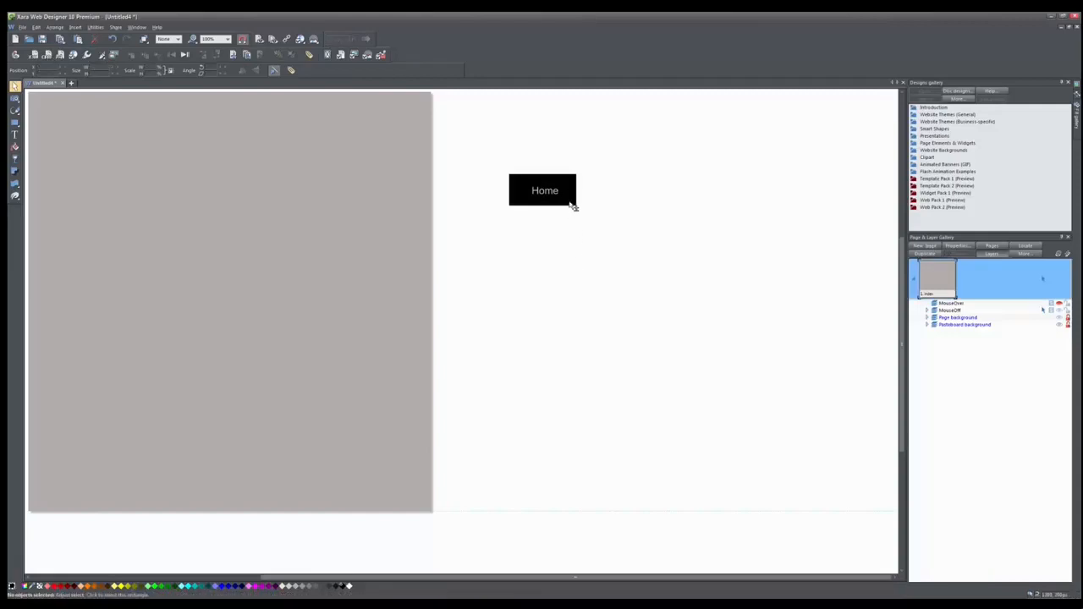
left_click(573, 203)
left_click(580, 356)
left_click(572, 203)
left_click(621, 345)
left_click_drag(582, 237, 492, 160)
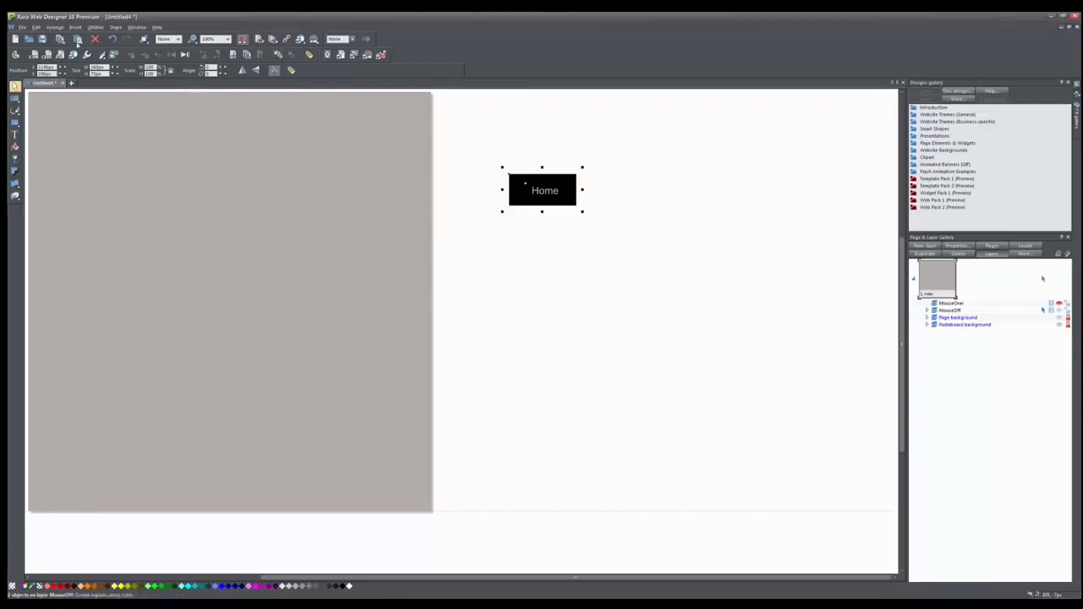
left_click(143, 40)
left_click_drag(573, 191, 616, 213)
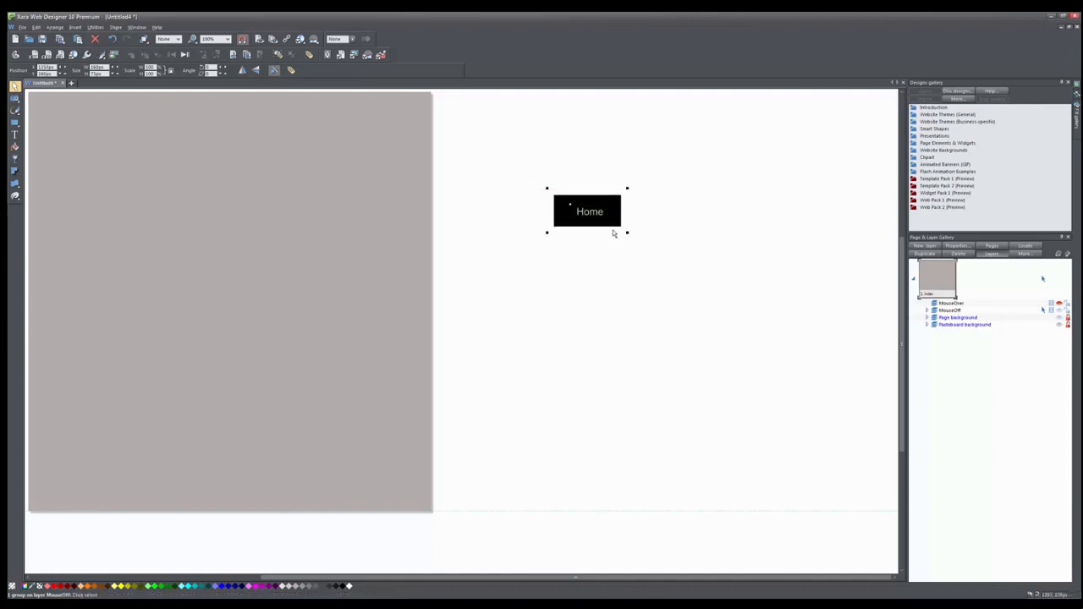
Copy the button group and paste it at the same position on the MouseOver layer.
left_click(650, 255)
left_click(564, 197)
left_click(1042, 303)
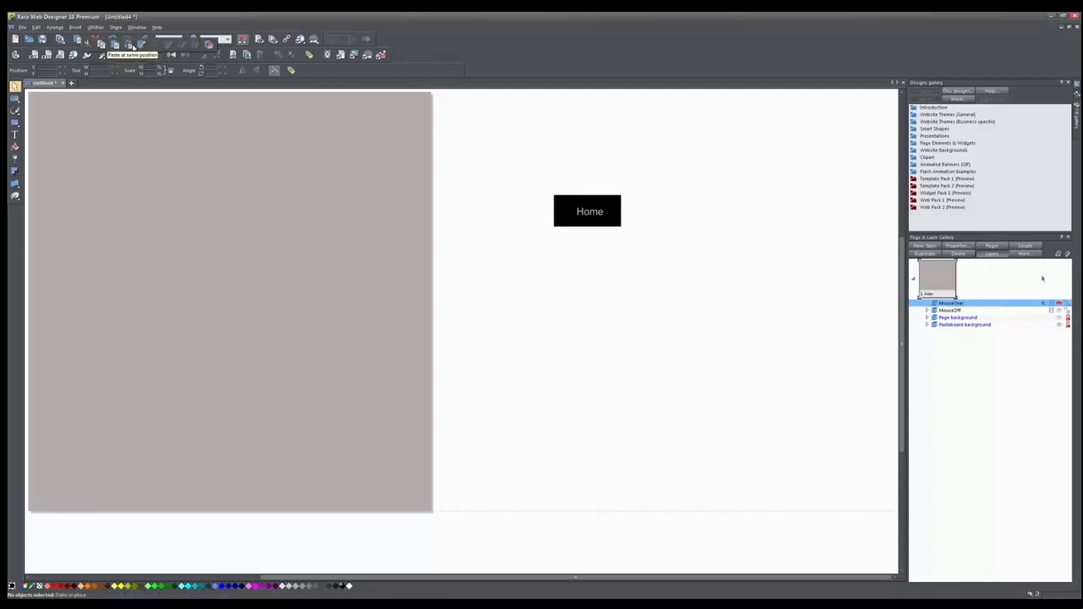
left_click(130, 44)
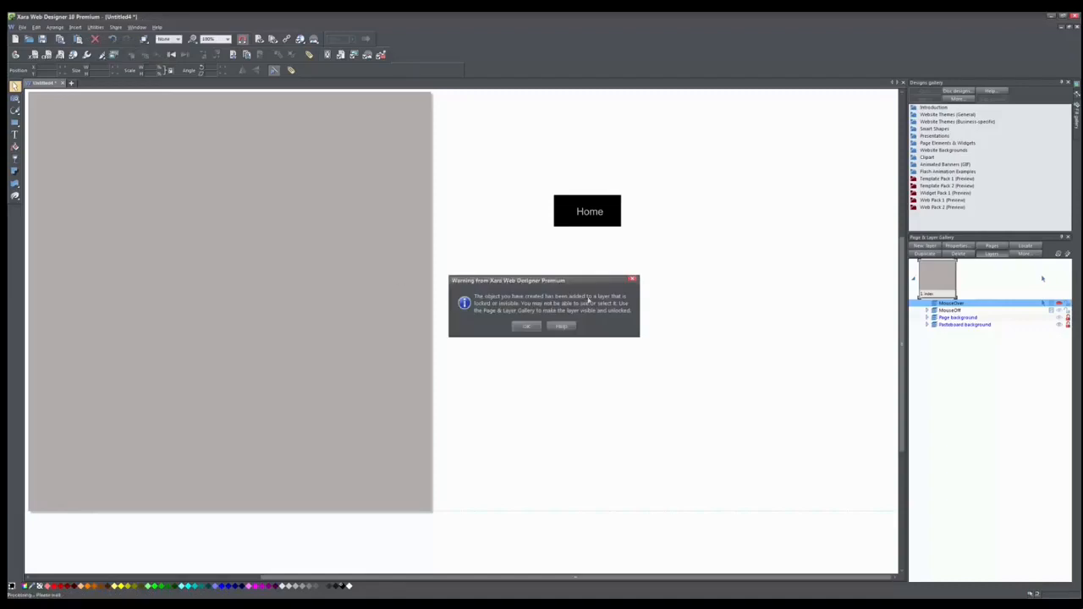
left_click(534, 327)
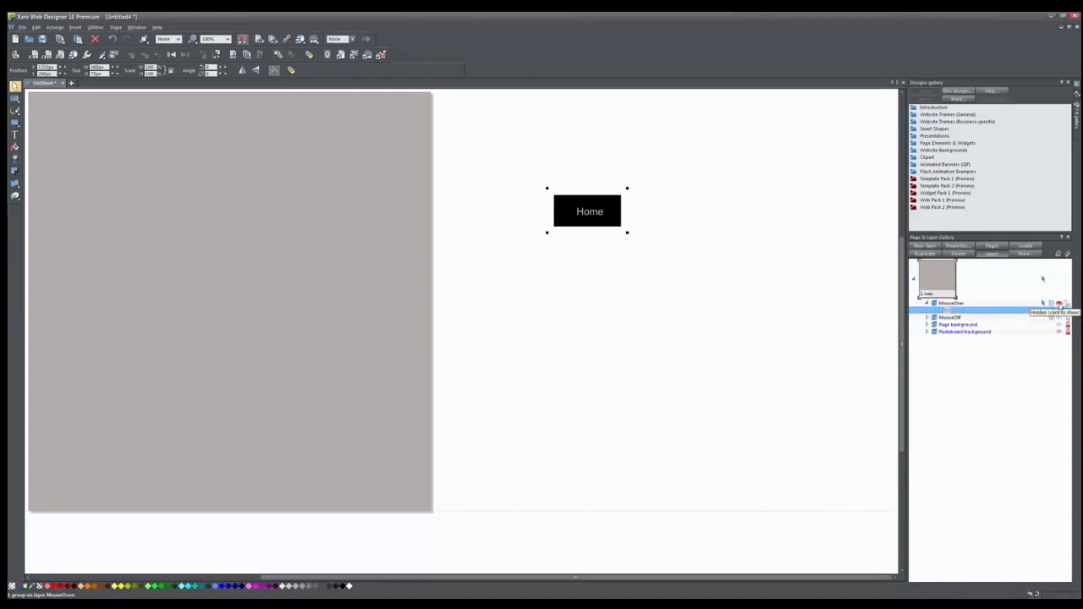
Show the MouseOver layer on its own and ungroup its pasted button.
left_click(1059, 304)
left_click(1050, 303)
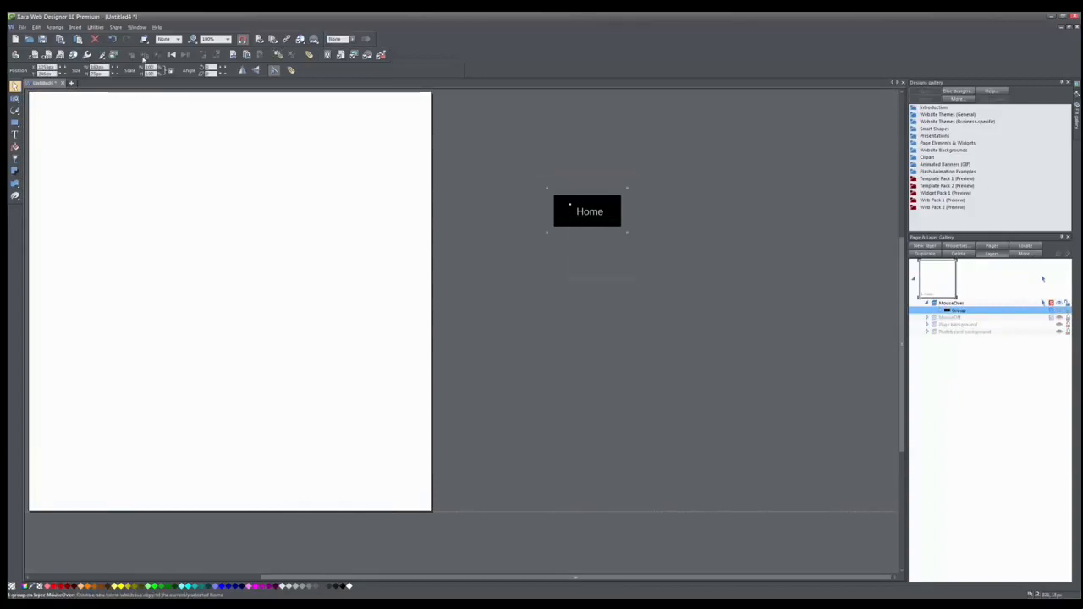
left_click(232, 54)
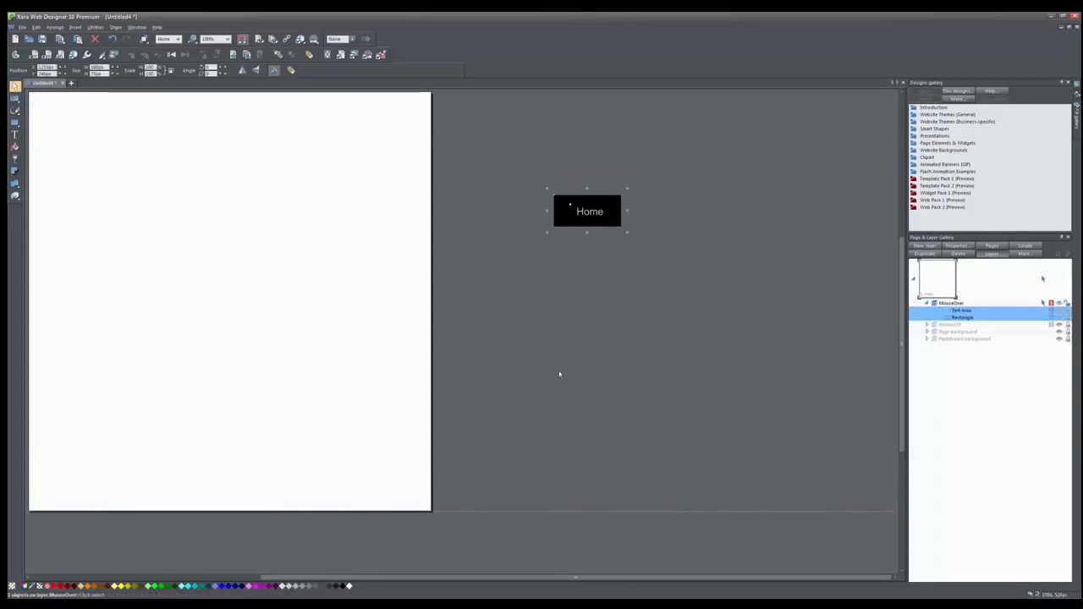
Fill the MouseOver button's rectangle with green.
left_click(556, 339)
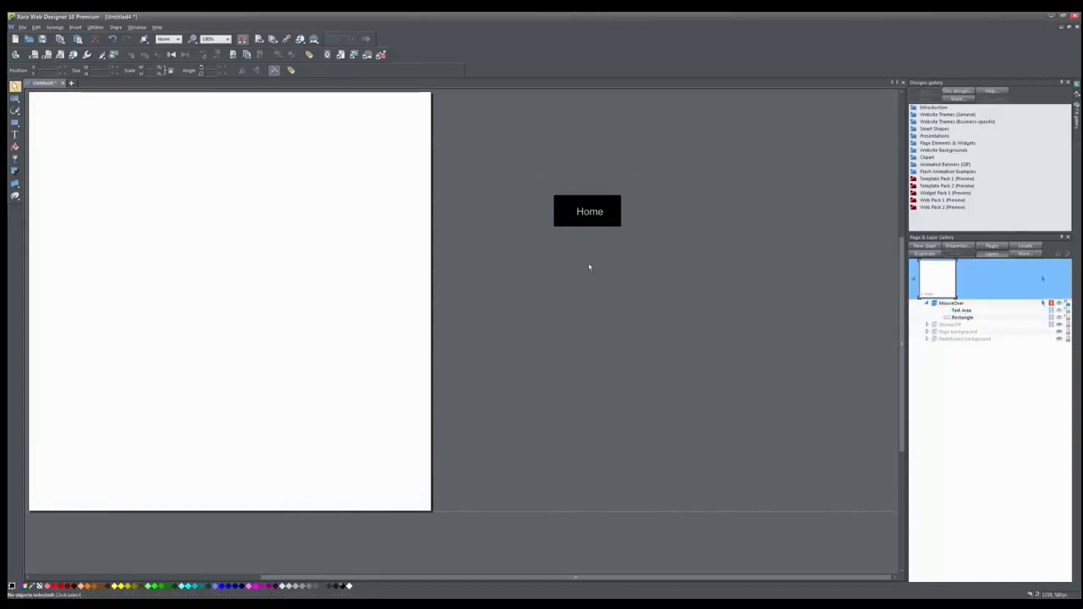
left_click(563, 224)
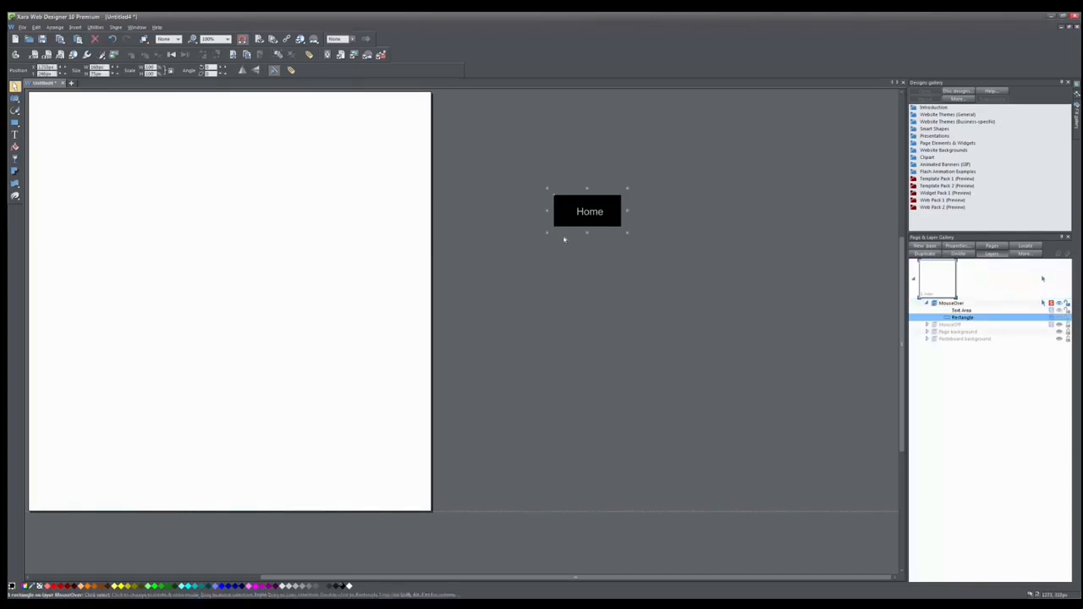
right_click(163, 585)
left_click(184, 556)
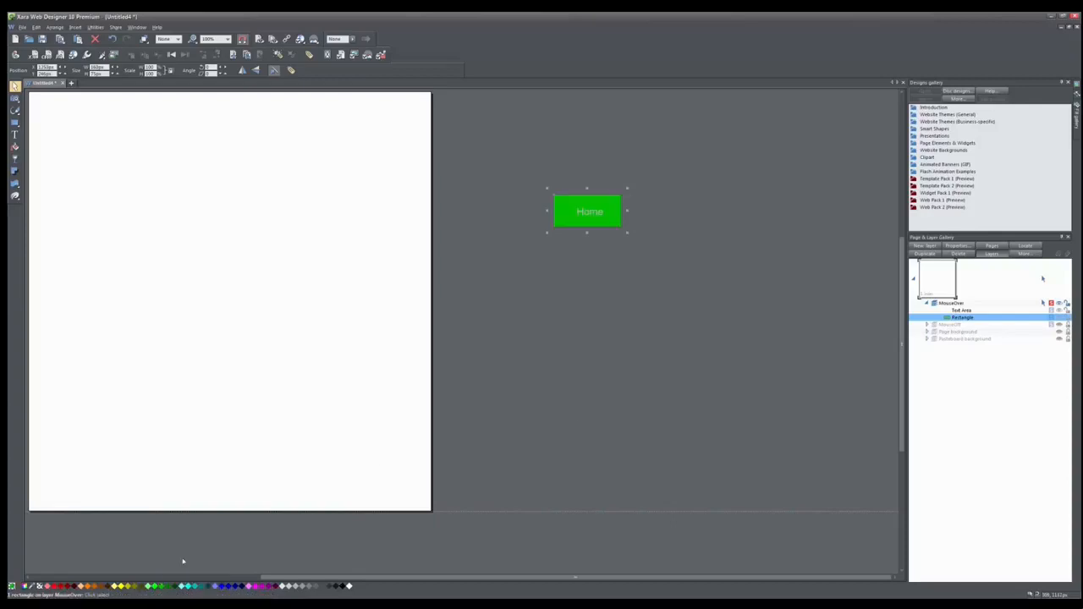
left_click(688, 268)
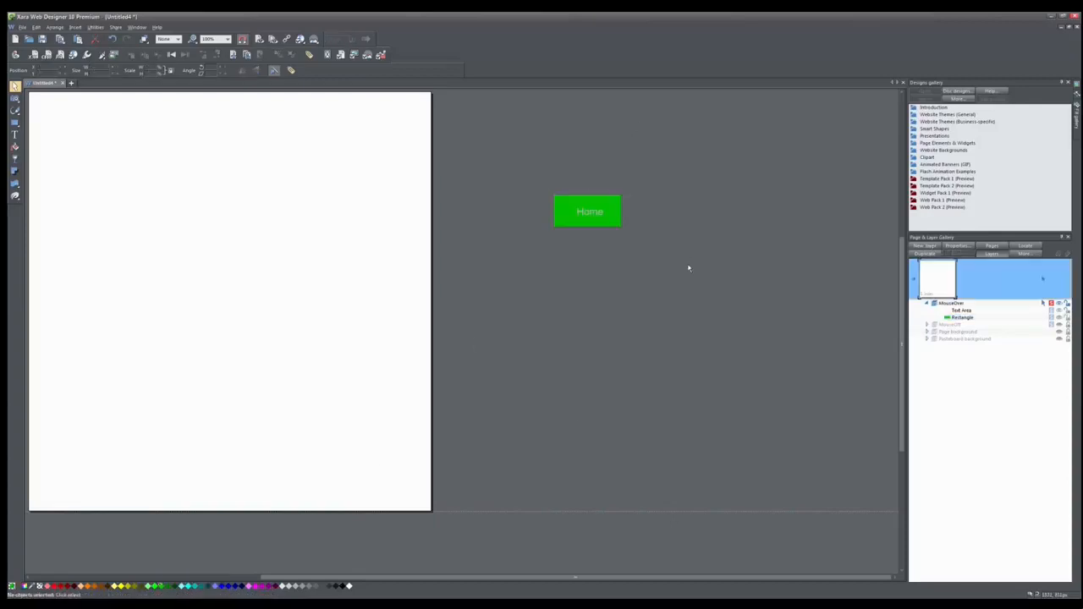
Regroup the green rectangle and Home text on the MouseOver layer.
left_click_drag(689, 268, 507, 167)
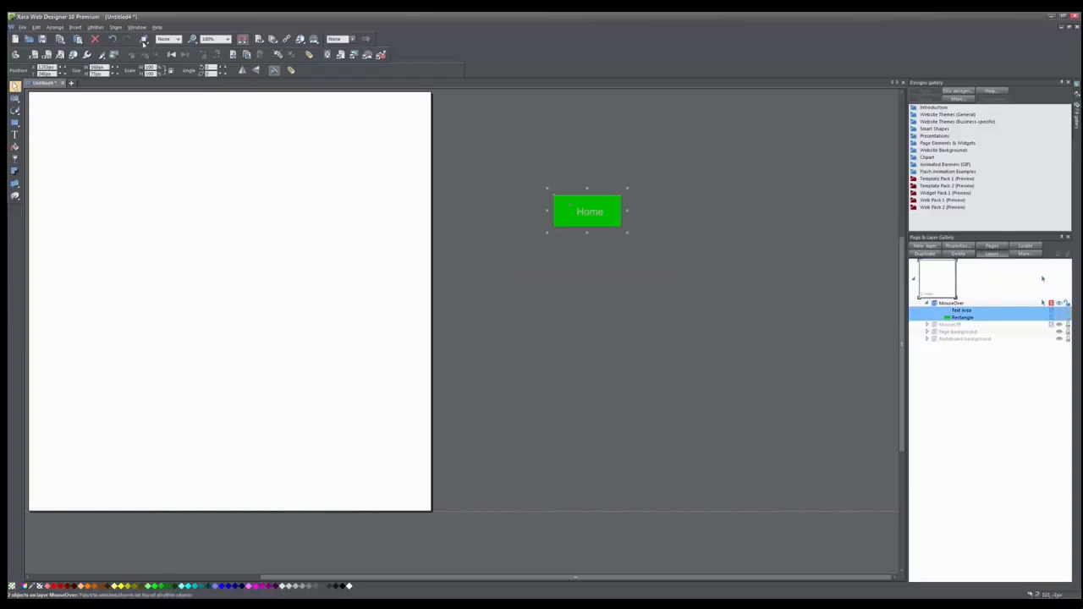
key("ctrl+g")
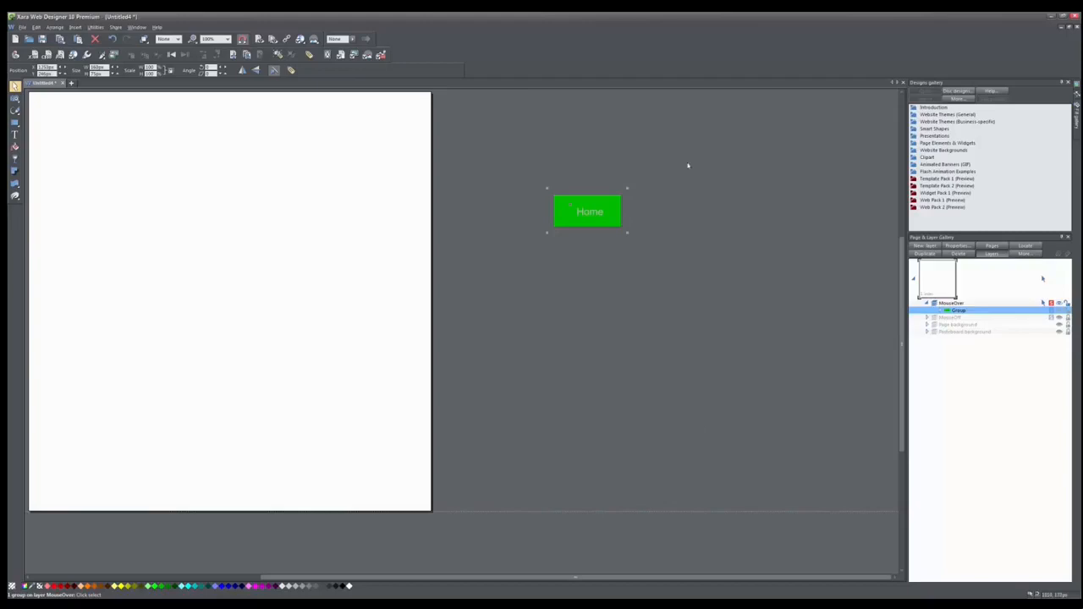
left_click(654, 215)
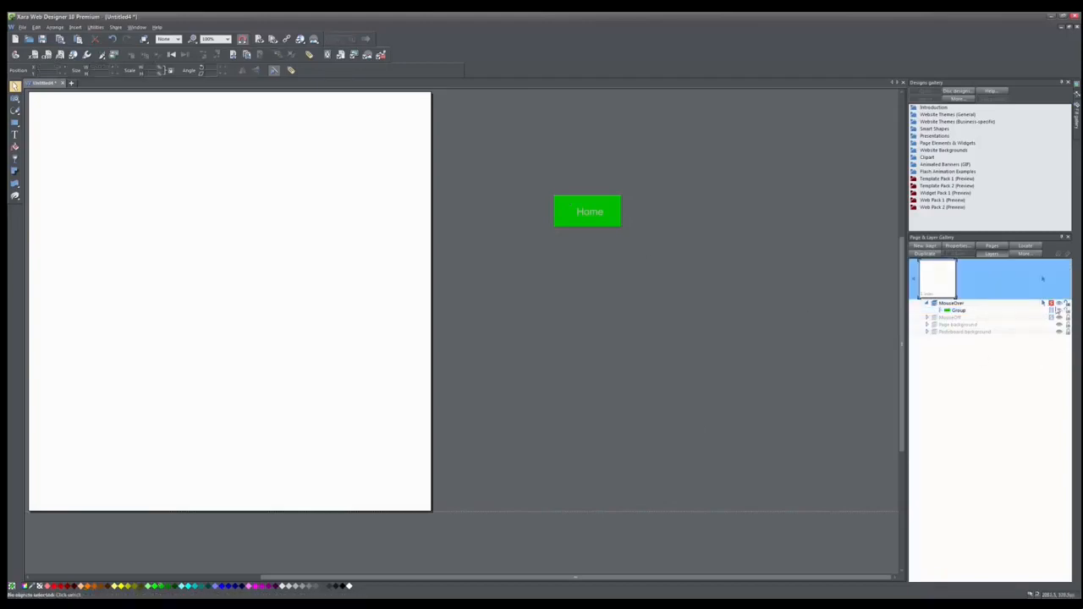
Show all layers again and expand the MouseOff layer.
left_click(1051, 304)
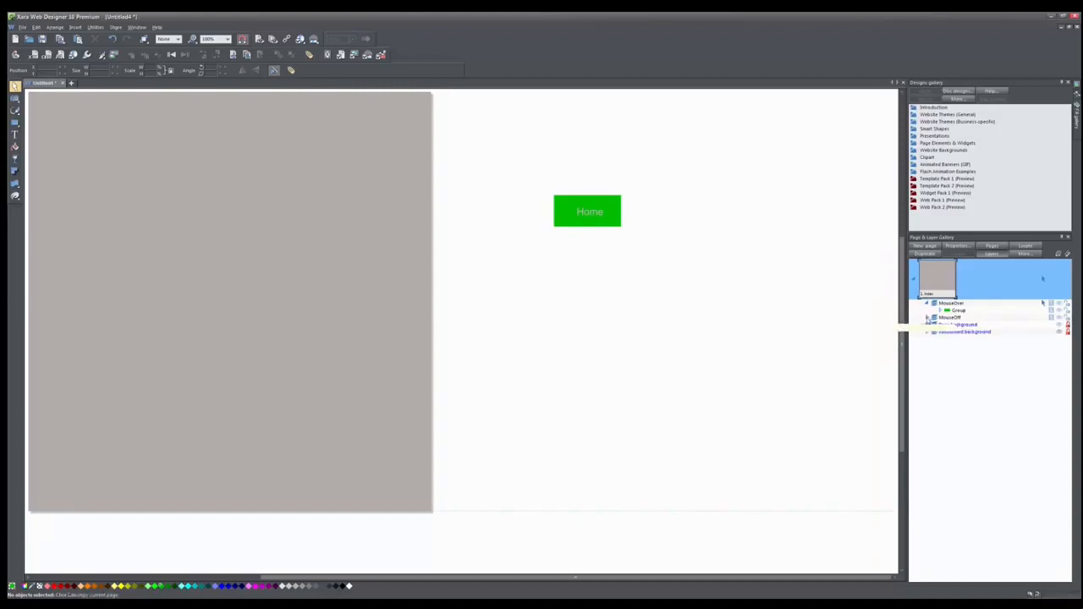
left_click(927, 318)
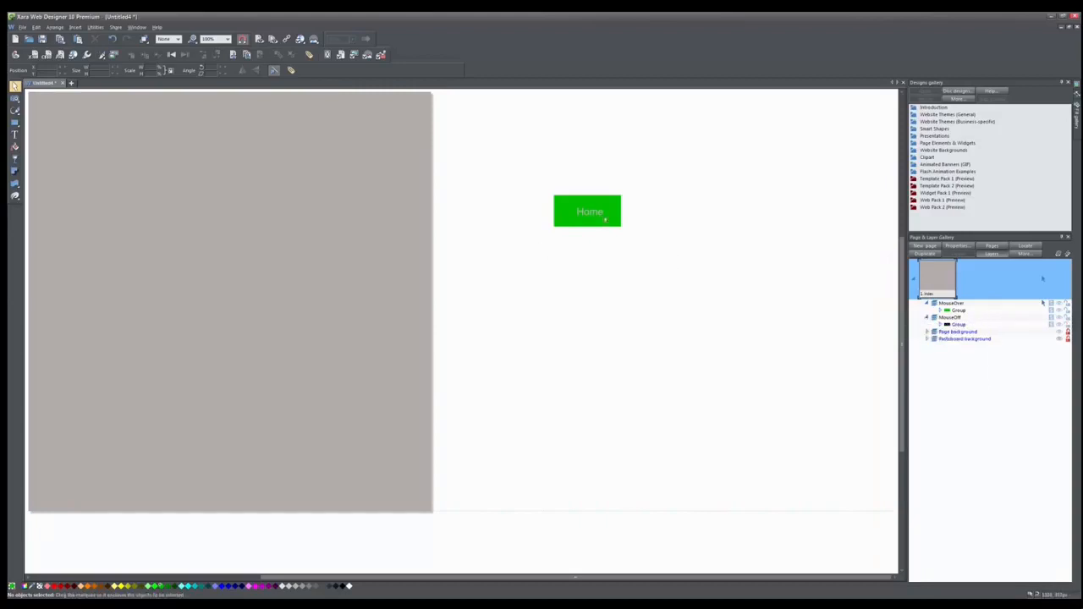
Select both button groups on the MouseOff and MouseOver layers and combine them into a soft group.
left_click_drag(527, 174, 670, 264)
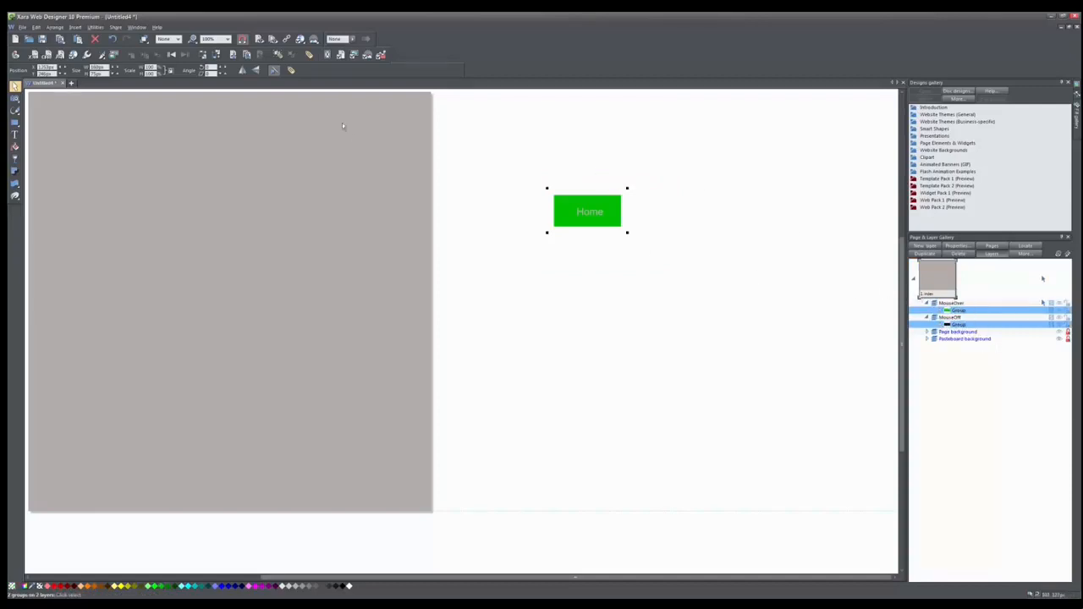
left_click(277, 56)
Hide the MouseOver layer and move the button to the page's top-left corner.
left_click(1058, 303)
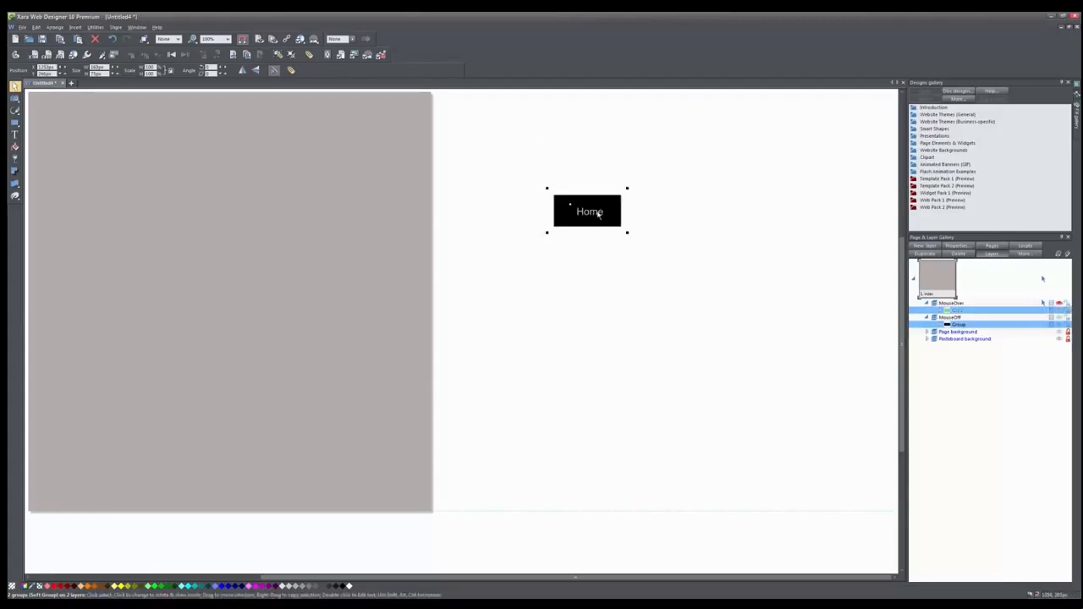
left_click_drag(601, 212, 76, 110)
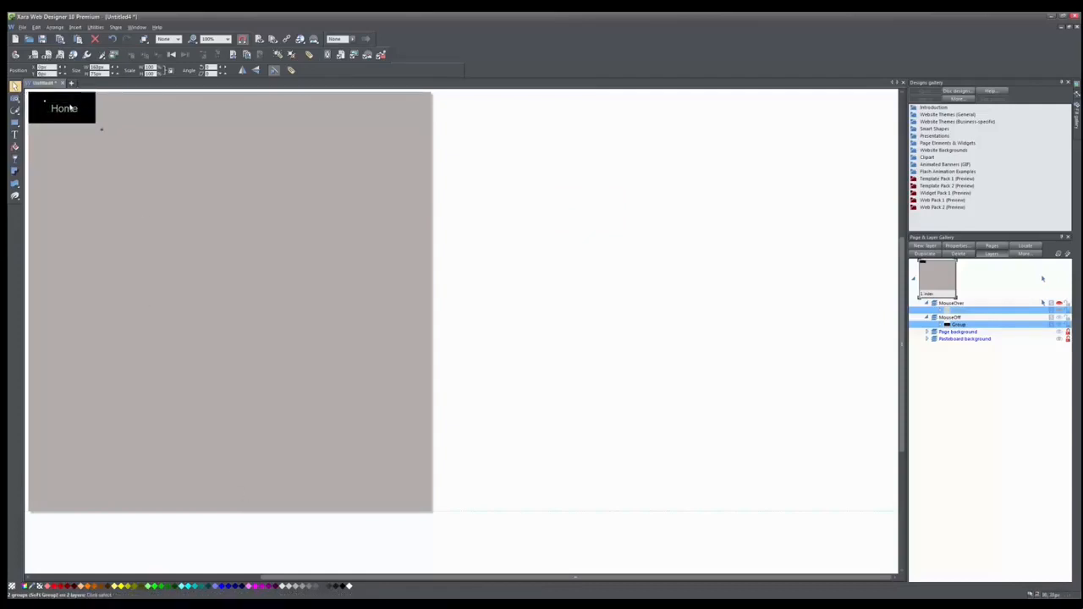
Open the button's Web Properties and set it to link to the Next page.
right_click(71, 107)
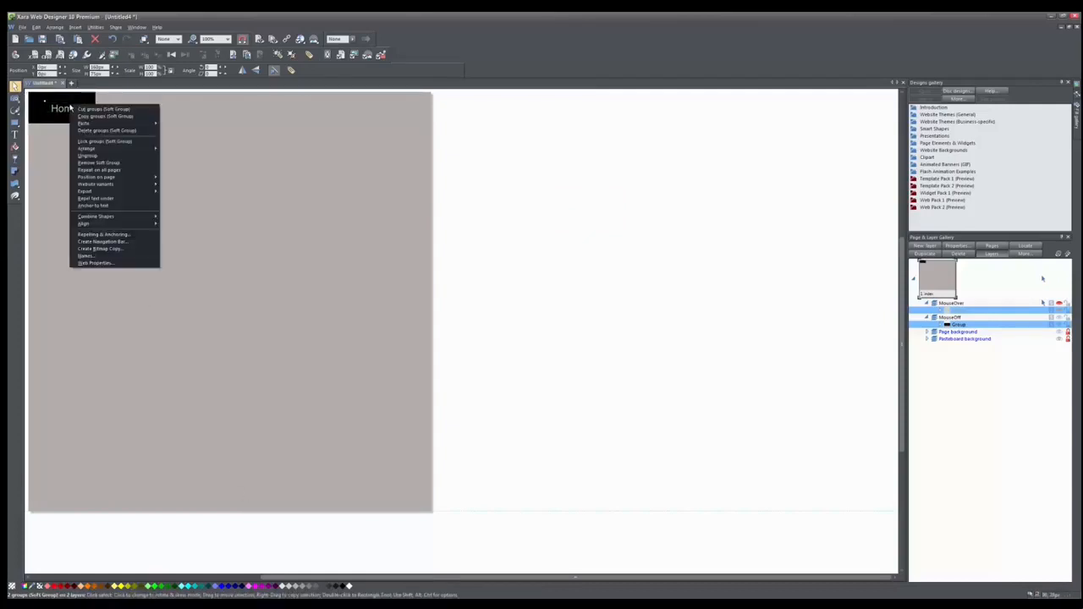
left_click(98, 263)
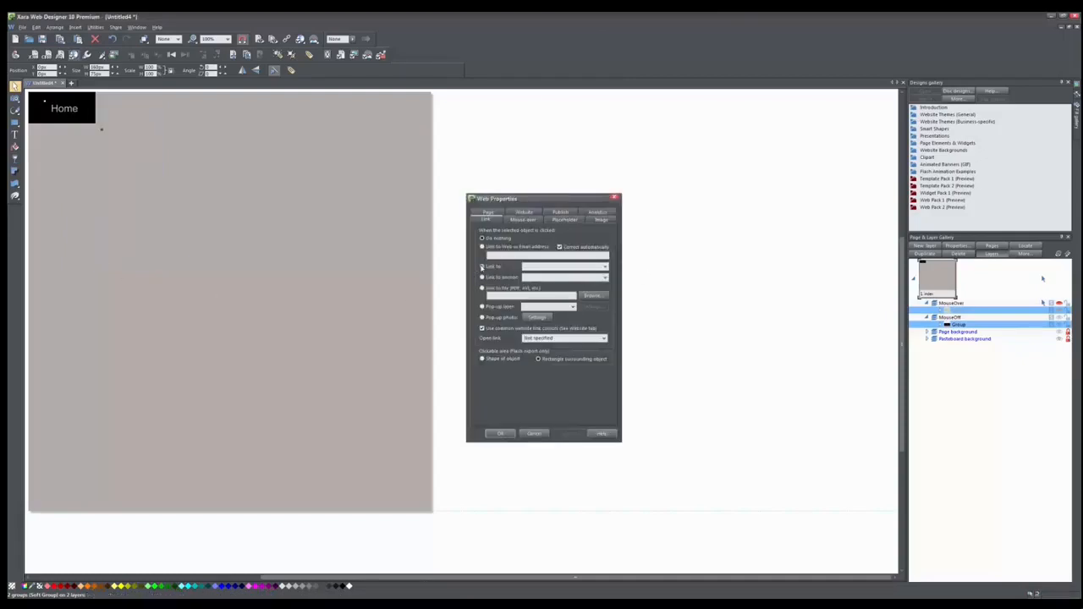
left_click(481, 267)
left_click(604, 266)
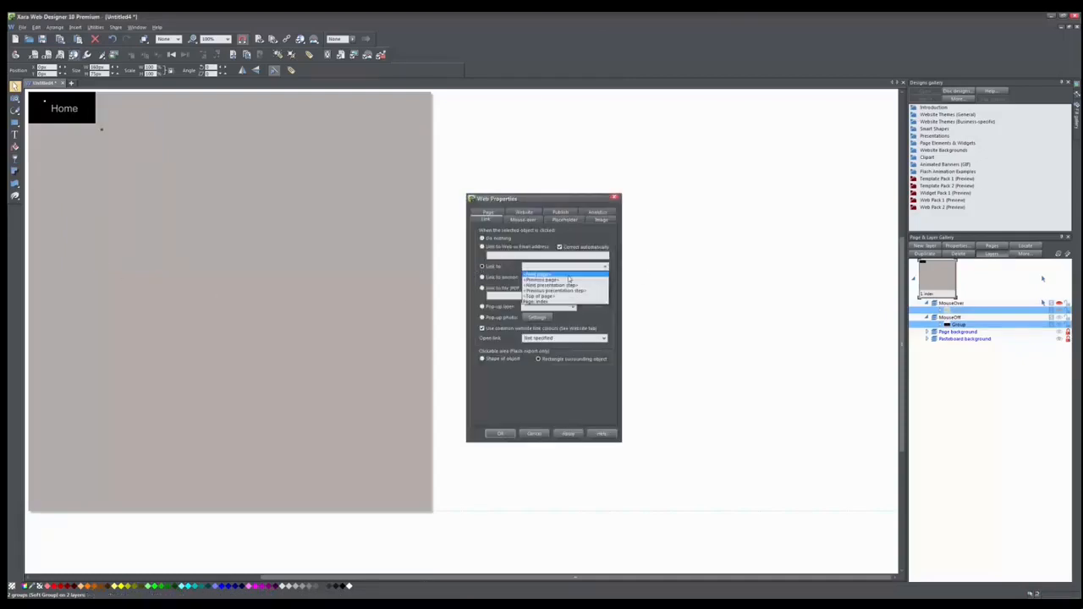
left_click(562, 274)
left_click(500, 434)
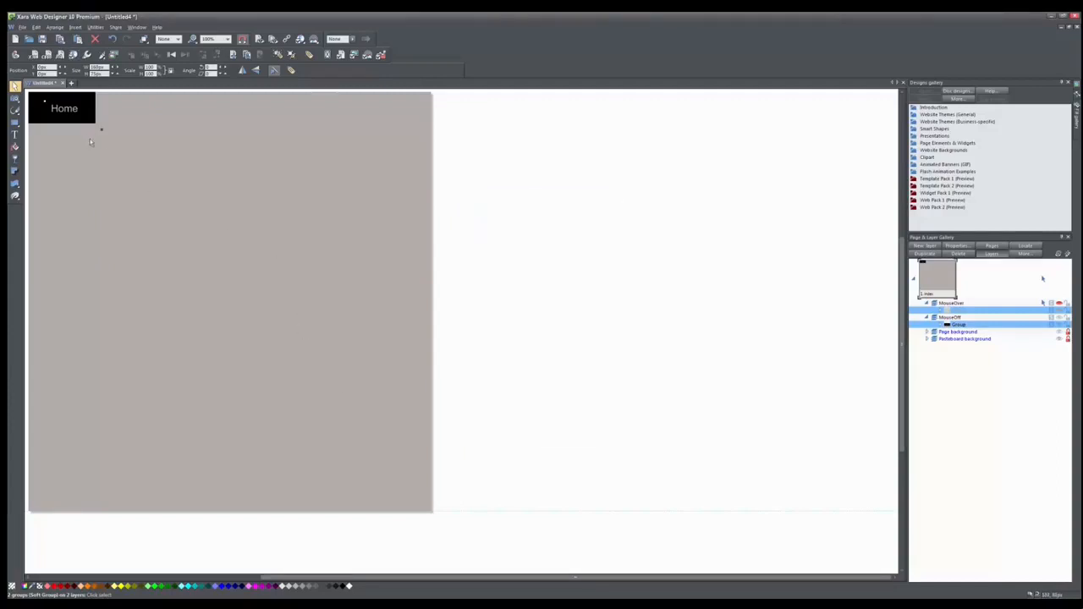
Reselect the Home button and create a navigation bar from it.
left_click(138, 204)
left_click(81, 118)
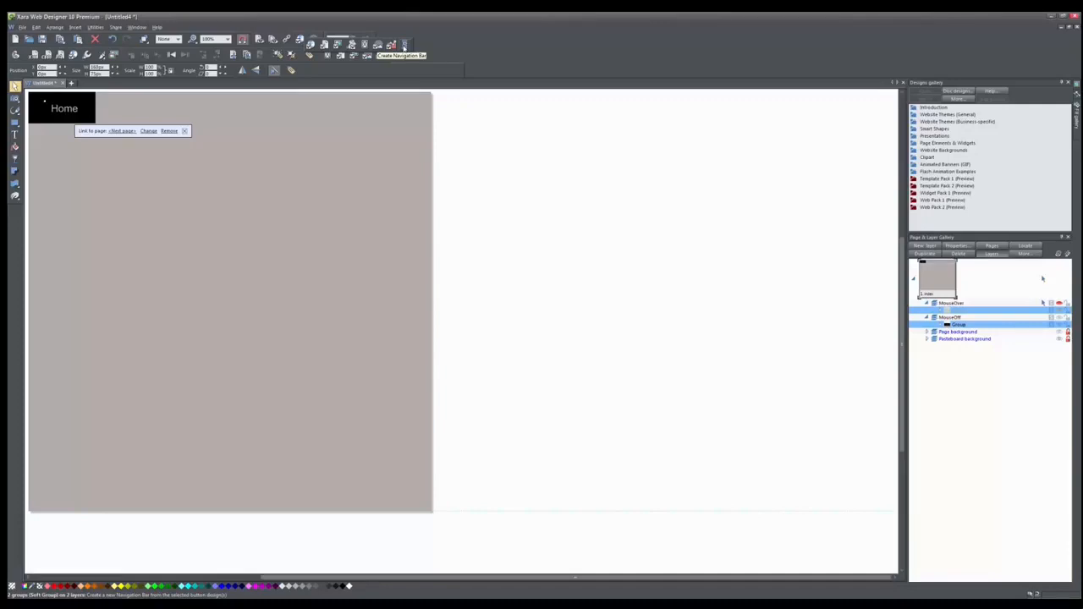
left_click(403, 45)
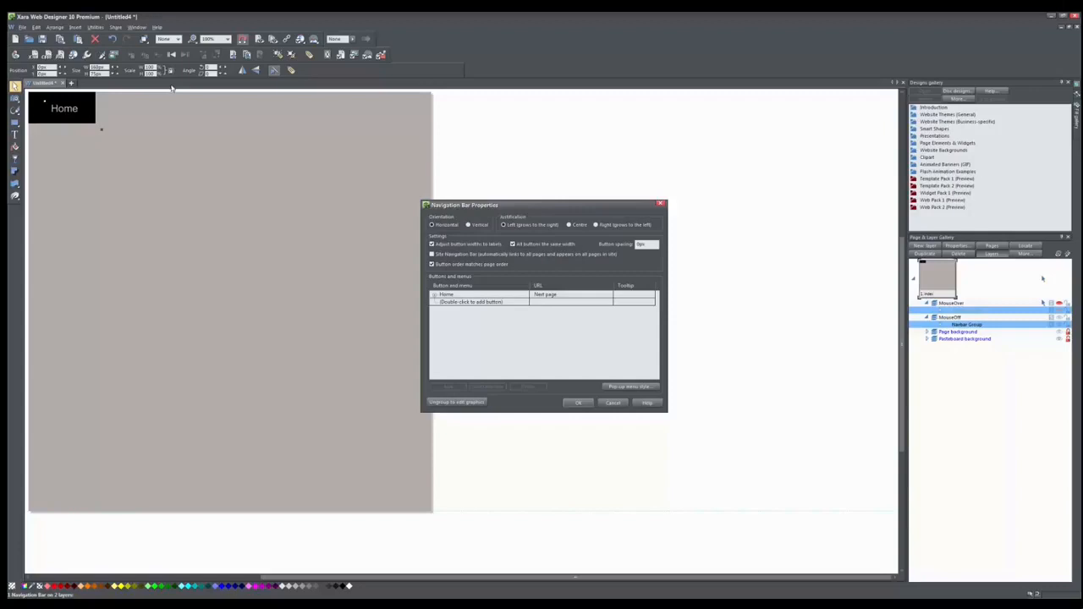
Add a second button to the navigation bar named Forward.
double_click(482, 302)
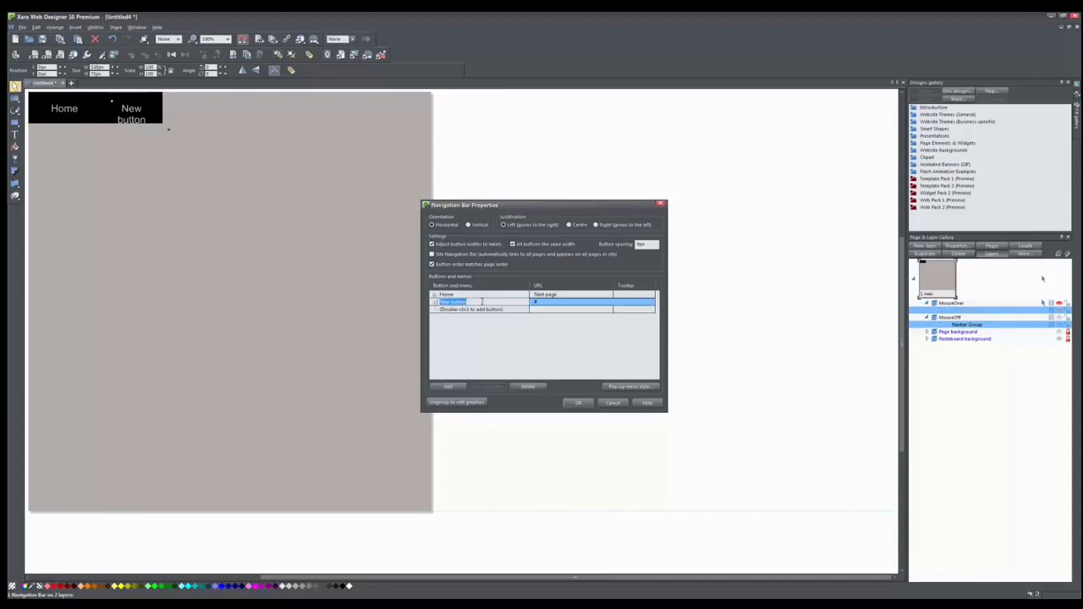
type("Forward")
key("Return")
left_click(482, 303)
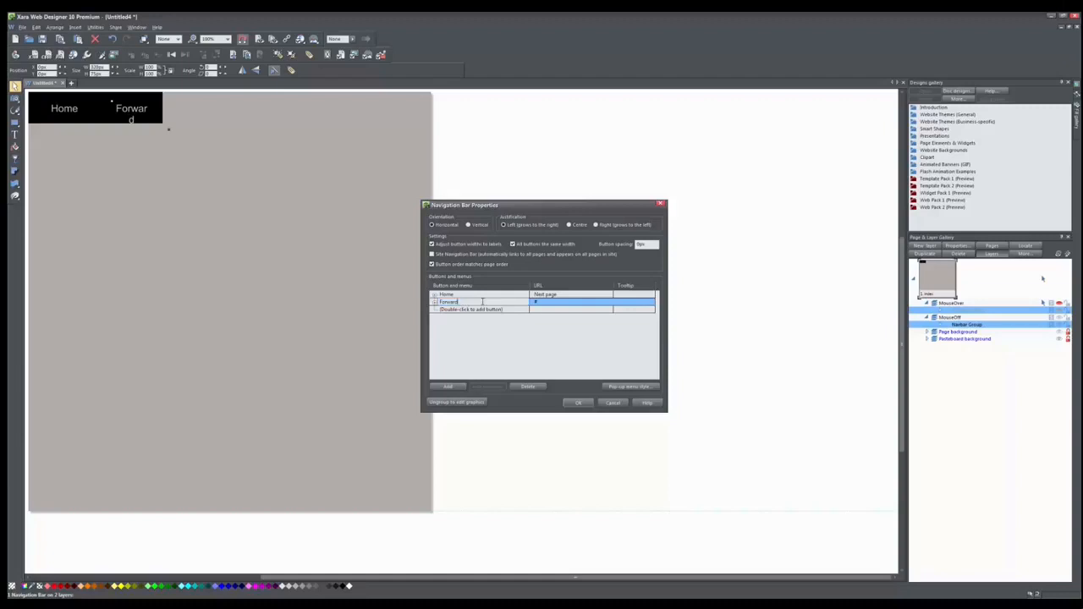
key("Return")
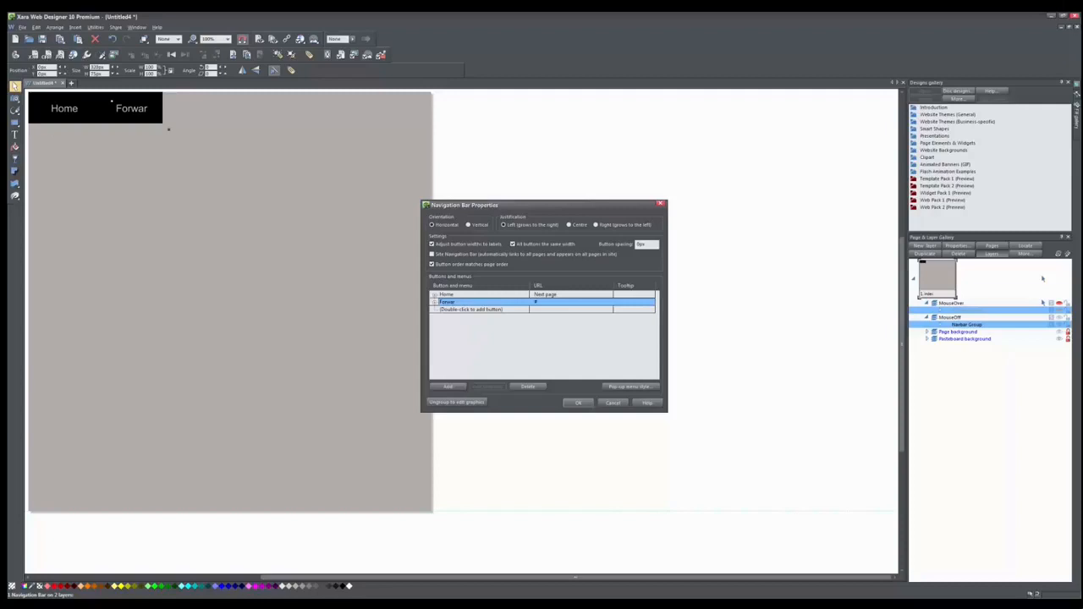
Add a third button named Back and confirm the navigation bar properties.
double_click(465, 309)
type("Bo")
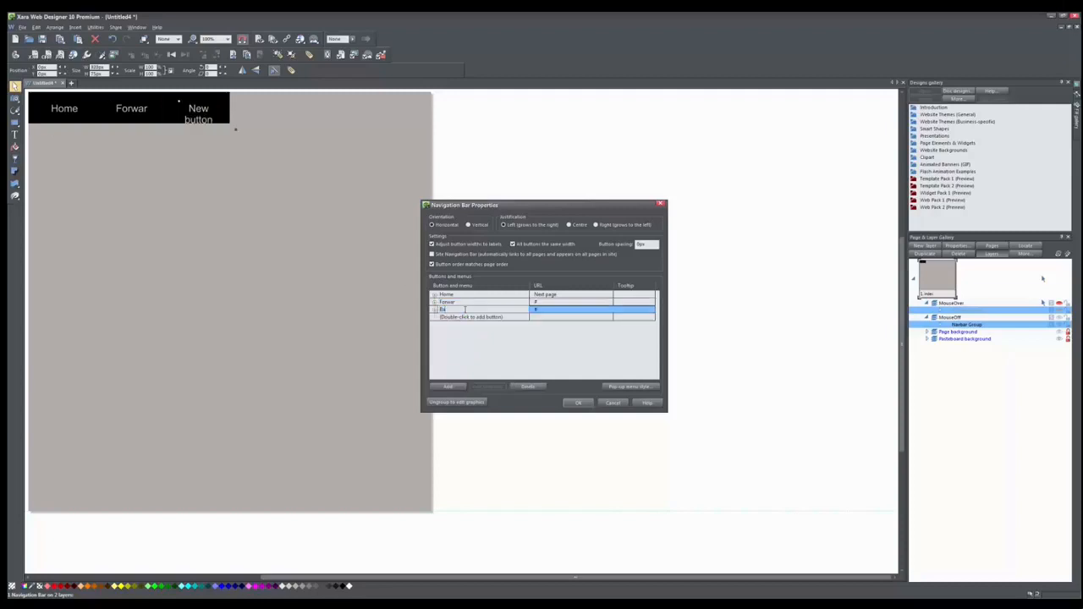
key("Return")
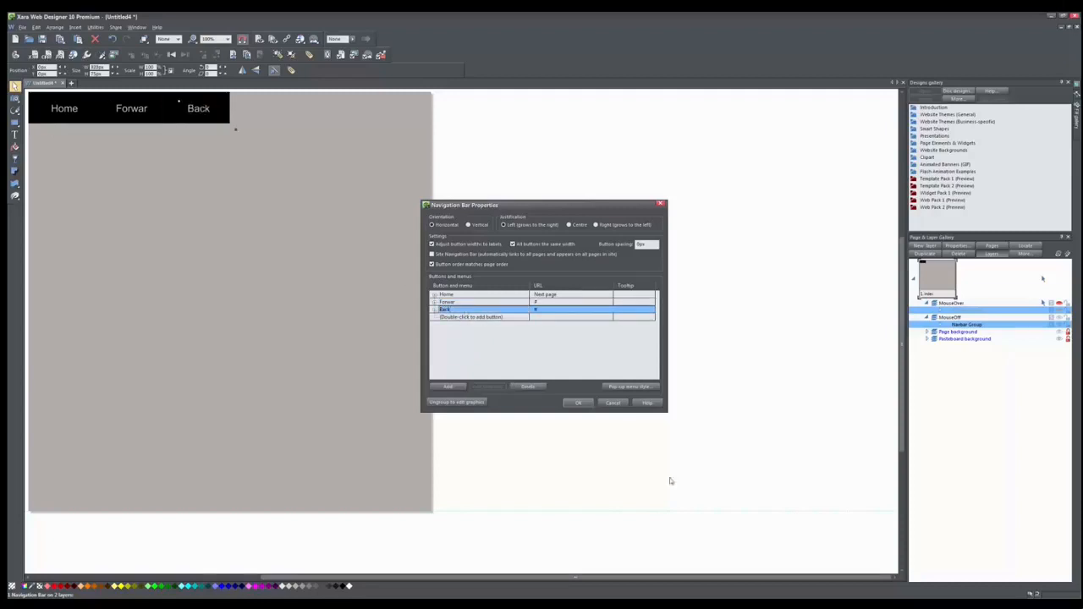
left_click(579, 404)
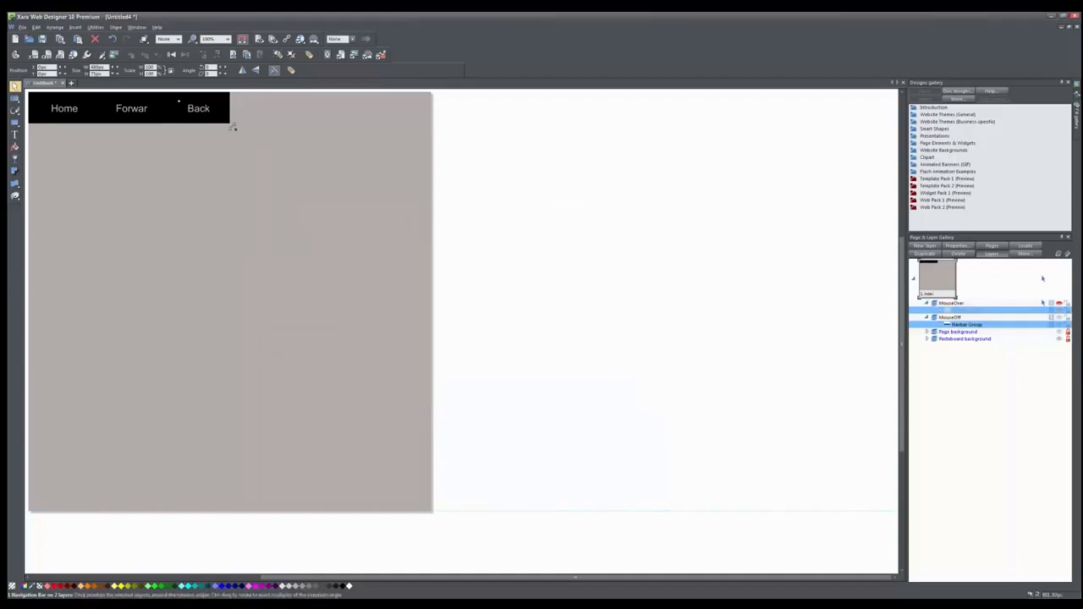
Stretch the navigation bar to span the full page width.
left_click_drag(238, 131, 434, 160)
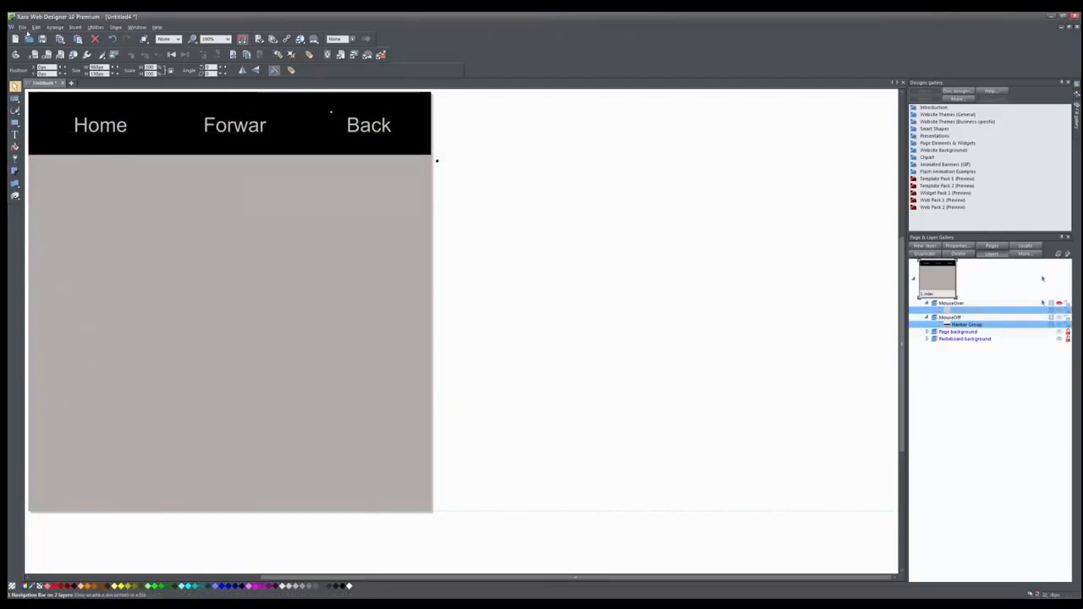
Preview the website and open the preview in Chrome.
left_click(23, 28)
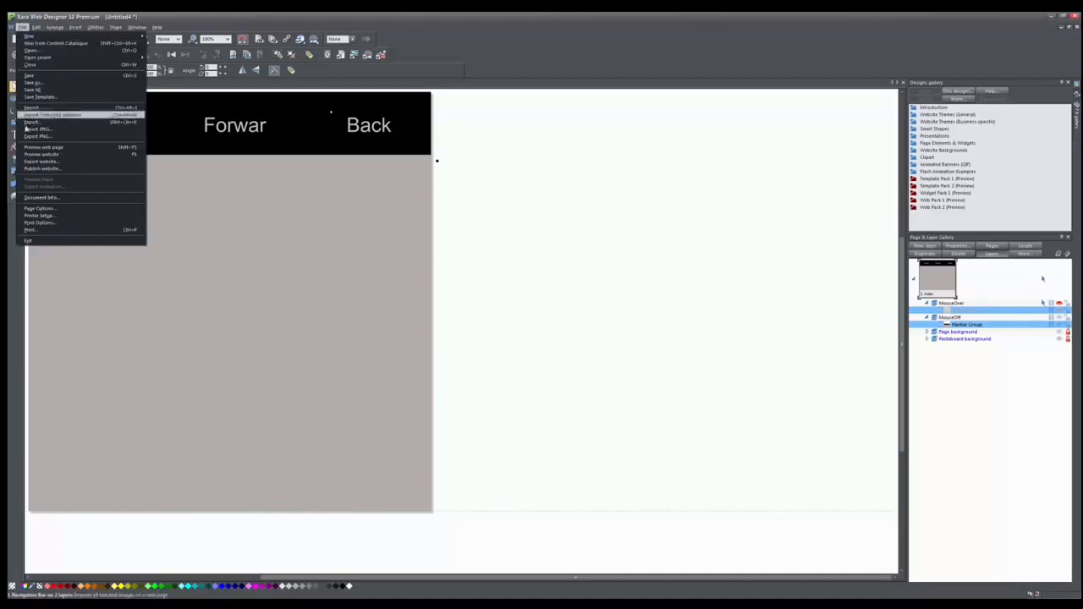
left_click(46, 147)
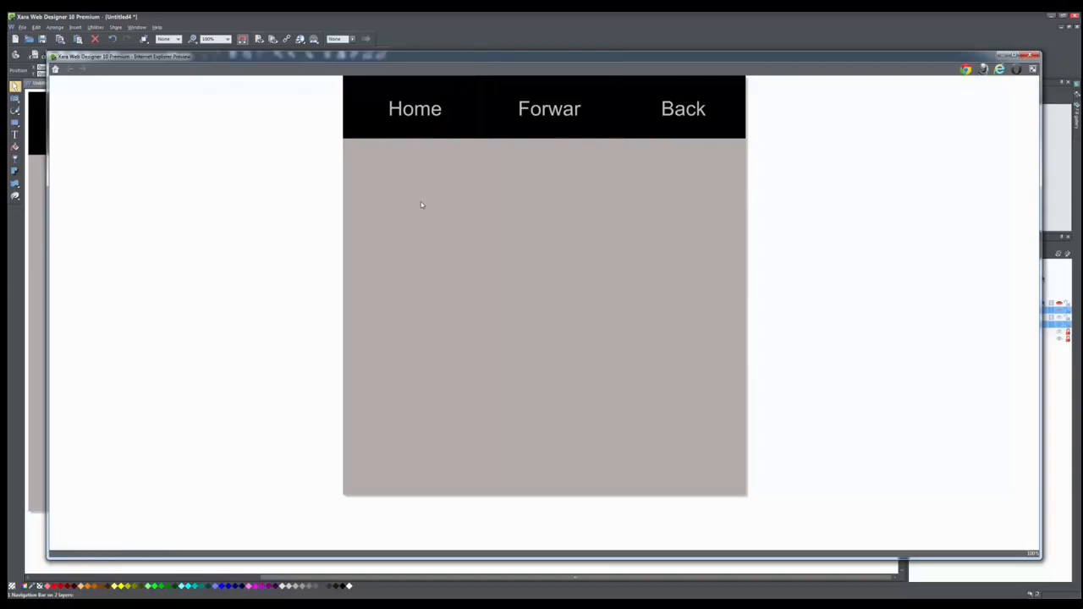
left_click(965, 69)
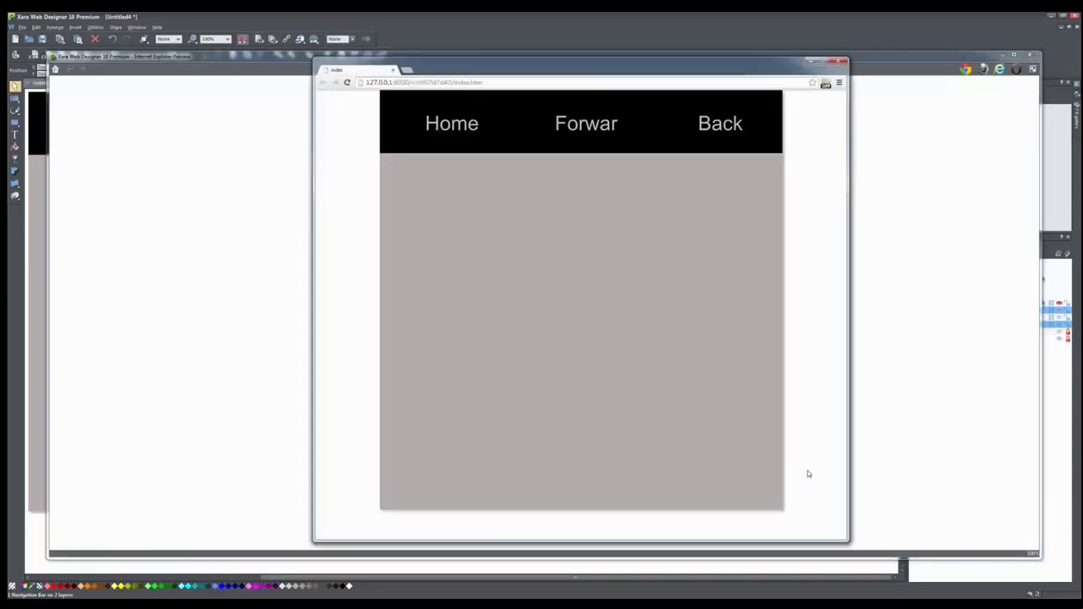